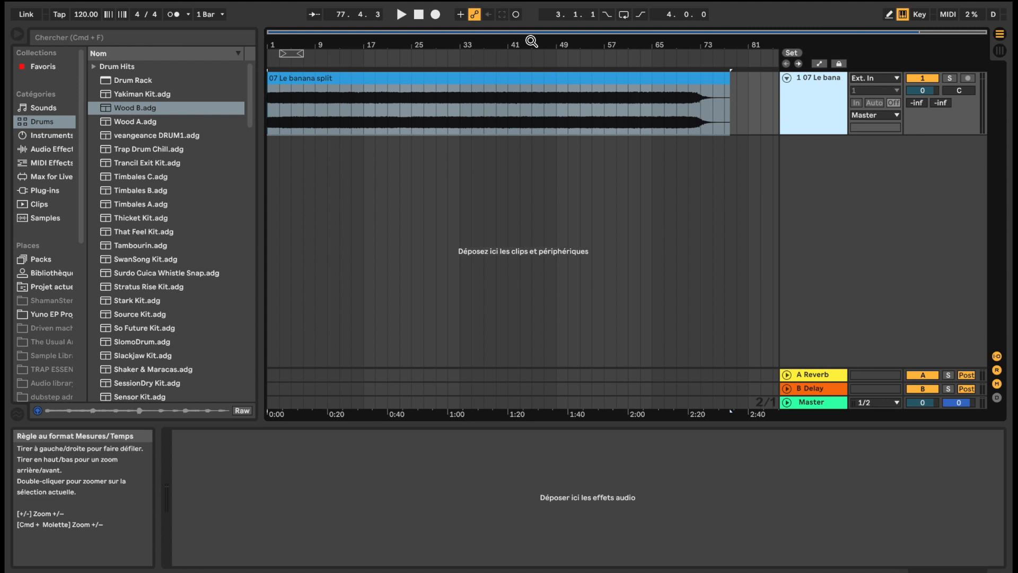
Open the audio clip's sample view and set the project tempo to 156 BPM
double_click(486, 111)
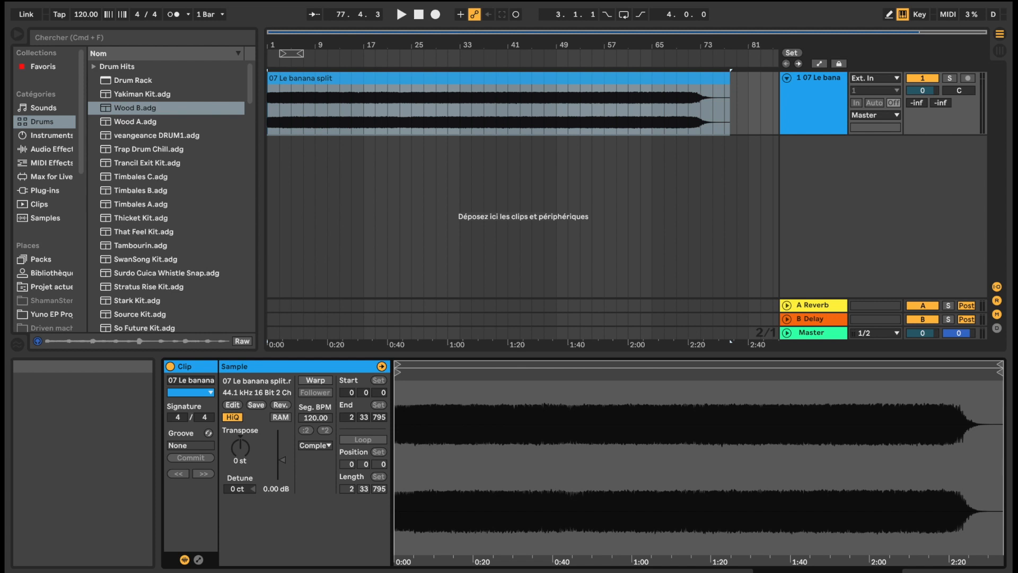
left_click(131, 136)
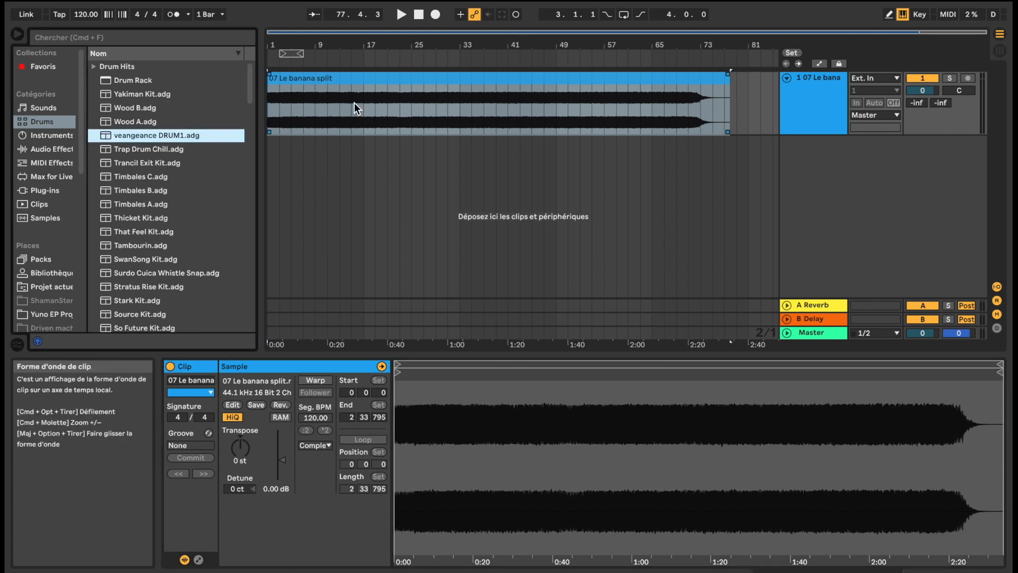
left_click(55, 16)
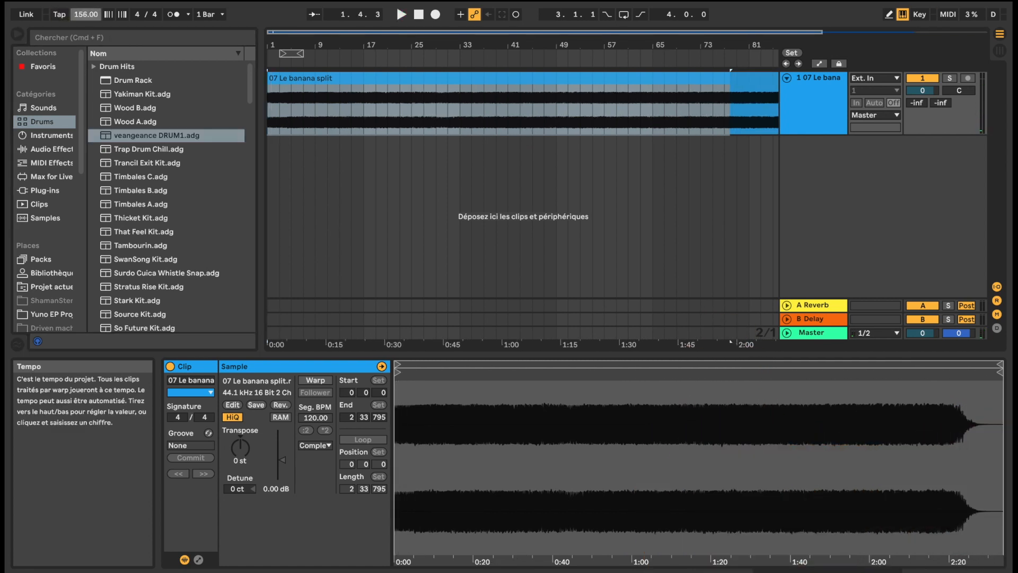
key("space")
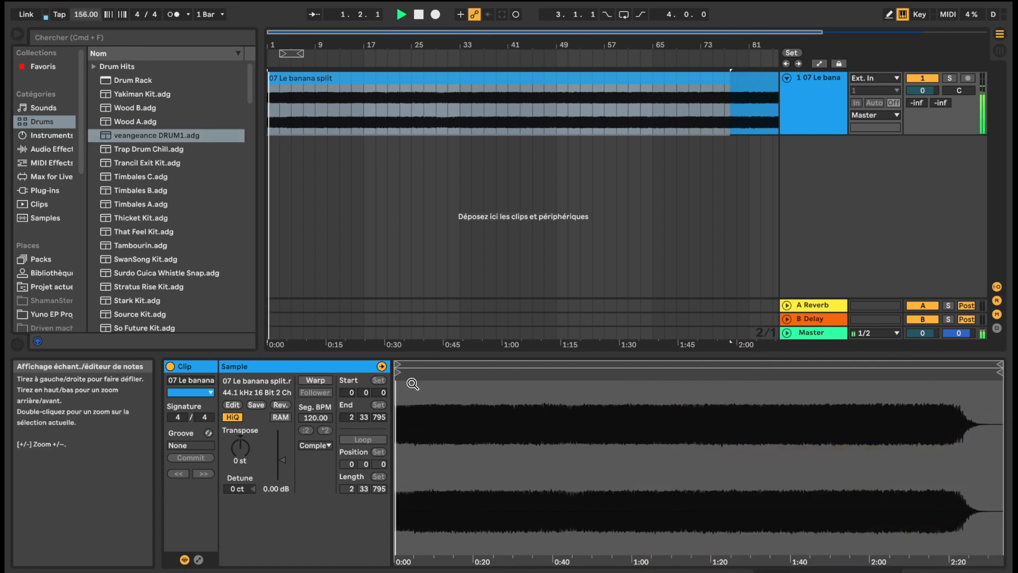
Move the clip's start to the song's first transient, enable Warp and play the clip
mouse_move(412, 382)
left_mouse_down()
mouse_move(413, 477)
mouse_move(404, 382)
mouse_move(494, 374)
left_mouse_up()
left_click_drag(399, 364, 409, 363)
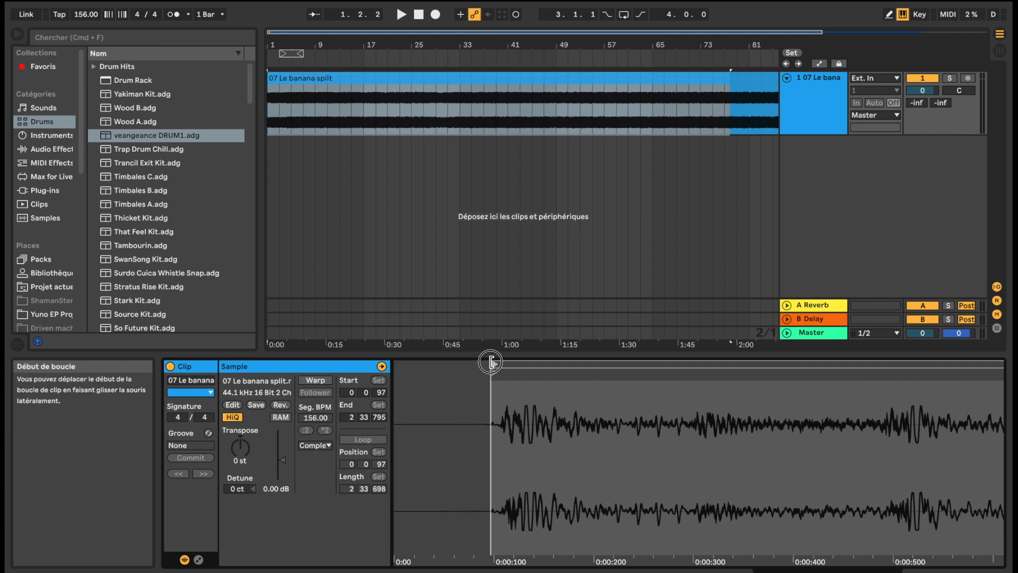
left_click(316, 379)
left_click_drag(659, 370, 419, 365)
key("space")
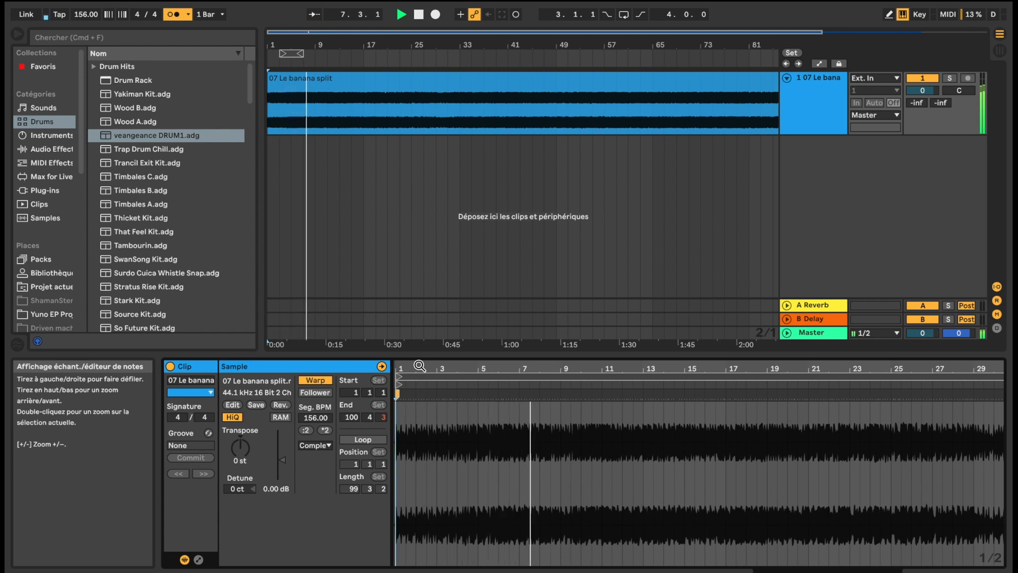
Play the warped clip at several points and compare its transients with the beat grid
left_click_drag(646, 368, 635, 402)
key("space")
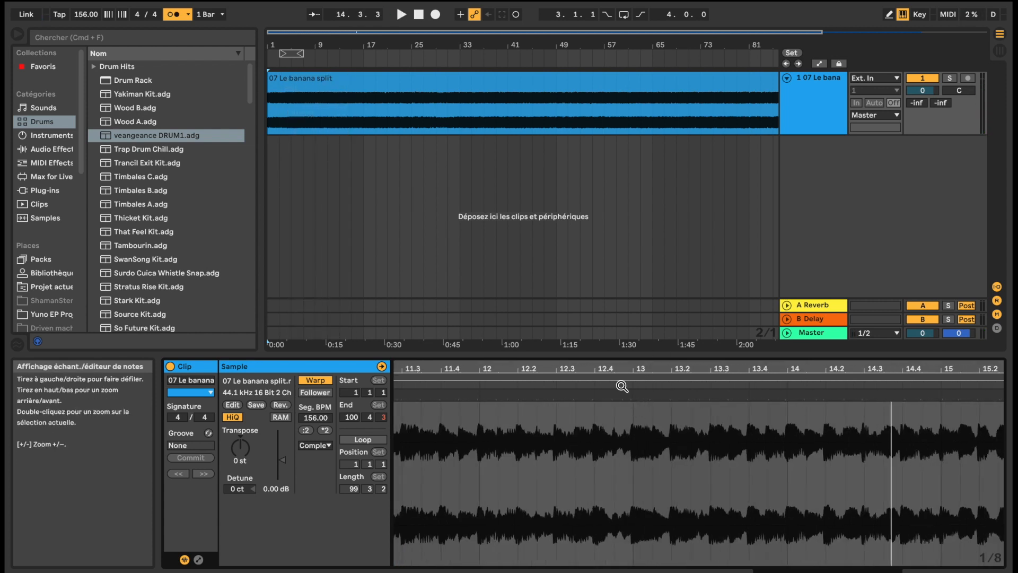
left_click_drag(620, 368, 621, 368)
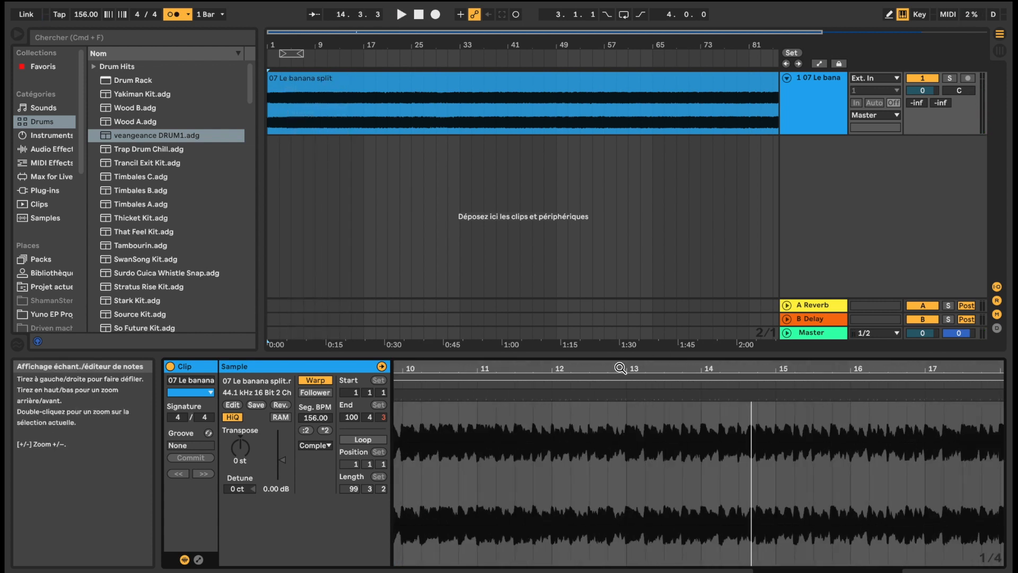
right_click(532, 371)
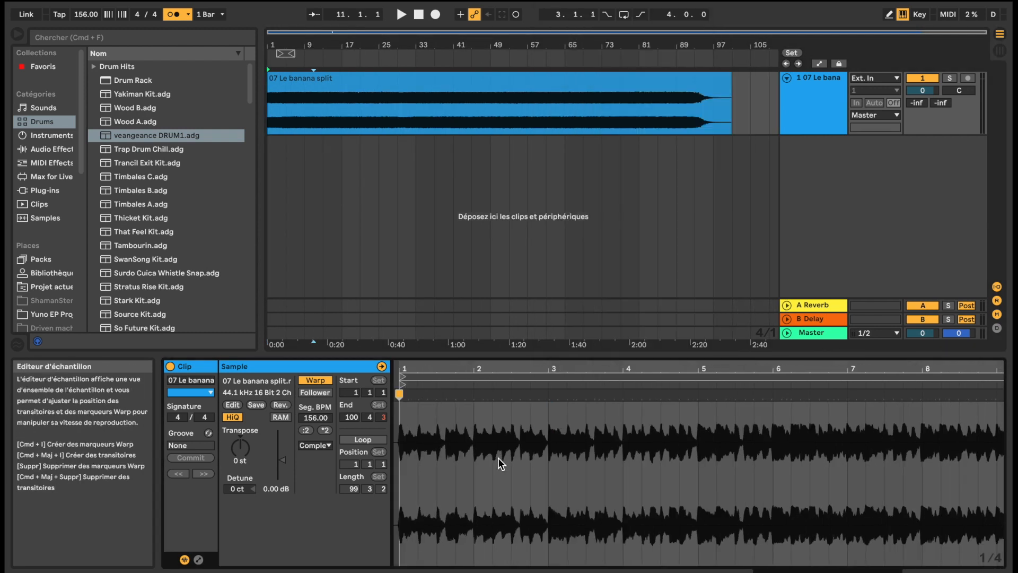
key("space")
key("space")
left_click_drag(329, 45, 329, 85)
key("space")
left_click(430, 124)
key("space")
Rename the audio track as BASE
right_click(818, 99)
left_click(858, 132)
type("BASE")
key("Return")
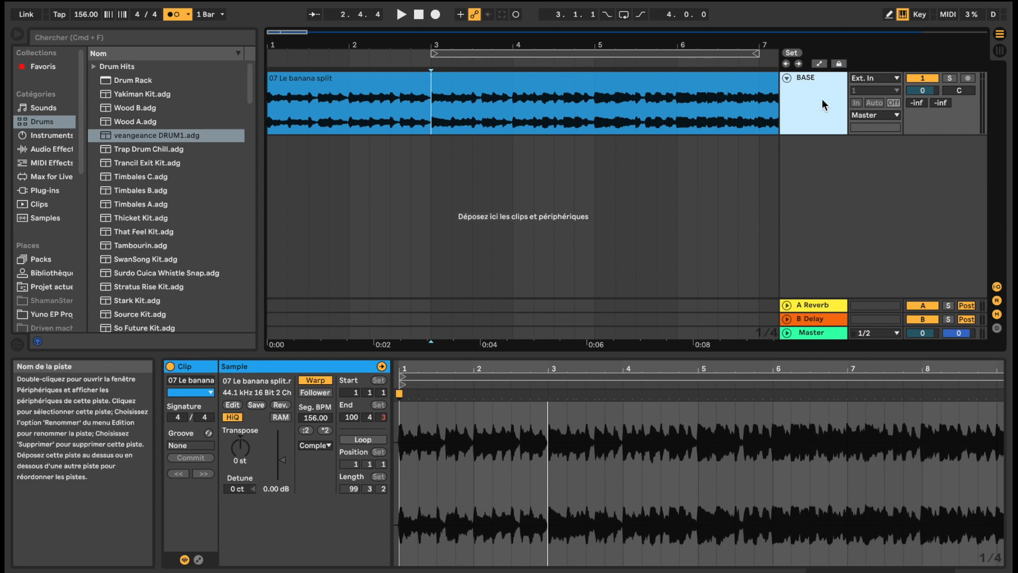
Duplicate the BASE track, trim the copy's clip to its first two bars and mute the original track
key("super+d")
right_click(811, 163)
left_click(427, 170)
key("super+e")
key("Delete")
left_click(355, 160)
left_click(923, 81)
key("space")
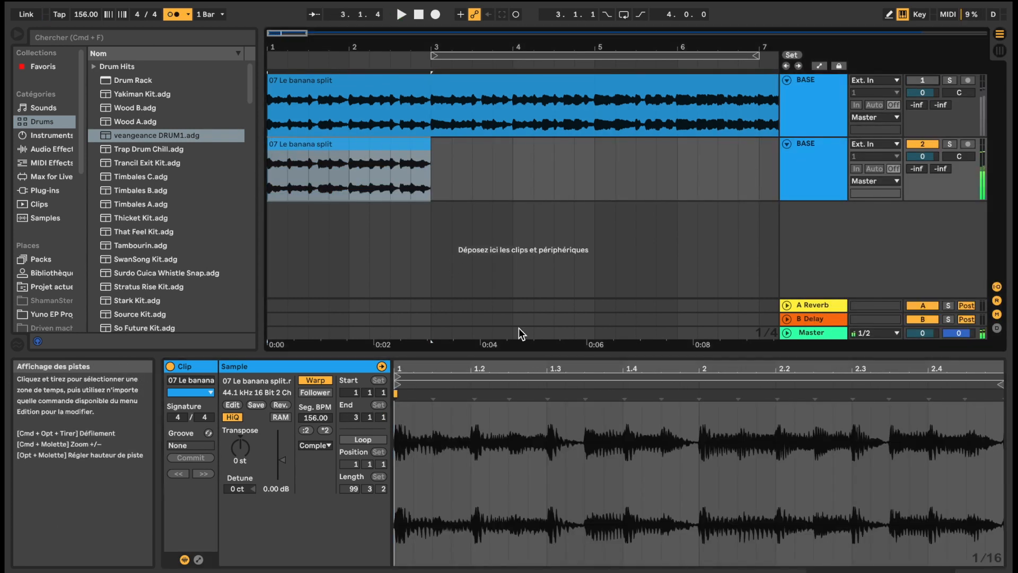
key("space")
Add a warp marker at bar 2 of the trimmed clip and loop it with a length of 2 bars
double_click(699, 398)
left_click(362, 439)
left_click_drag(423, 369, 395, 369)
left_click(345, 489)
type("2")
key("Return")
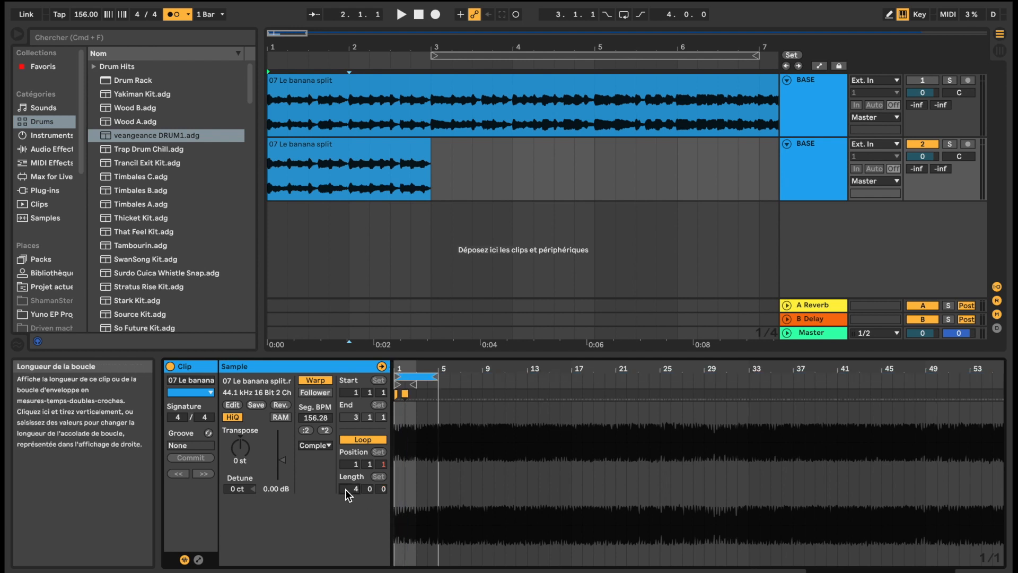
Audition the two-bar loop and set the project tempo to 137 BPM
key("space")
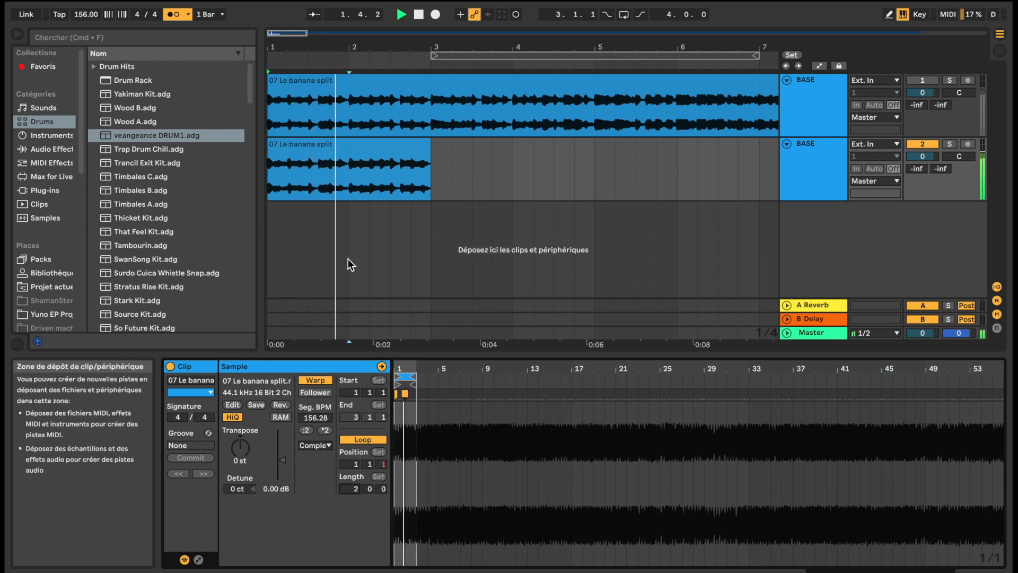
key("space")
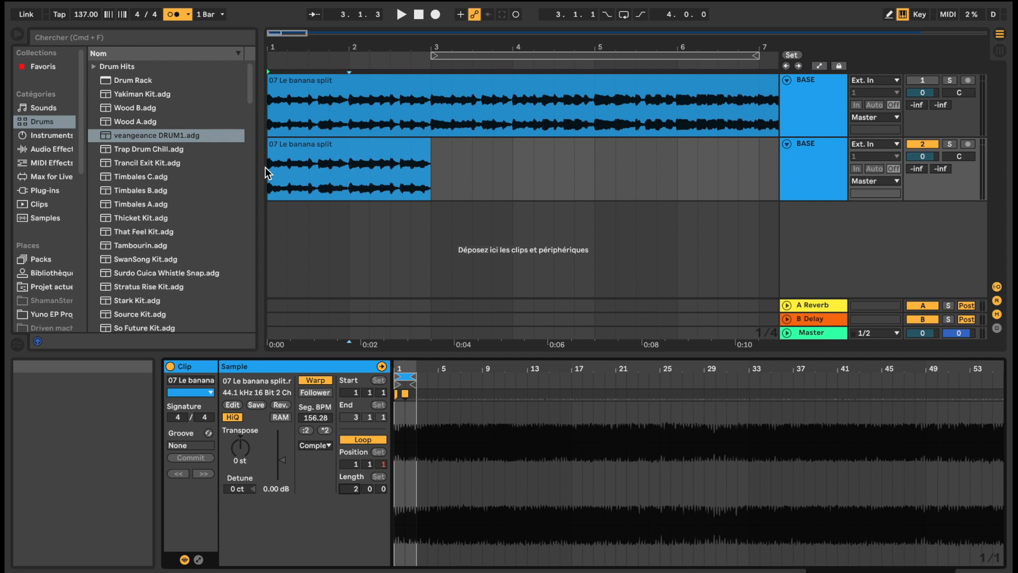
key("space")
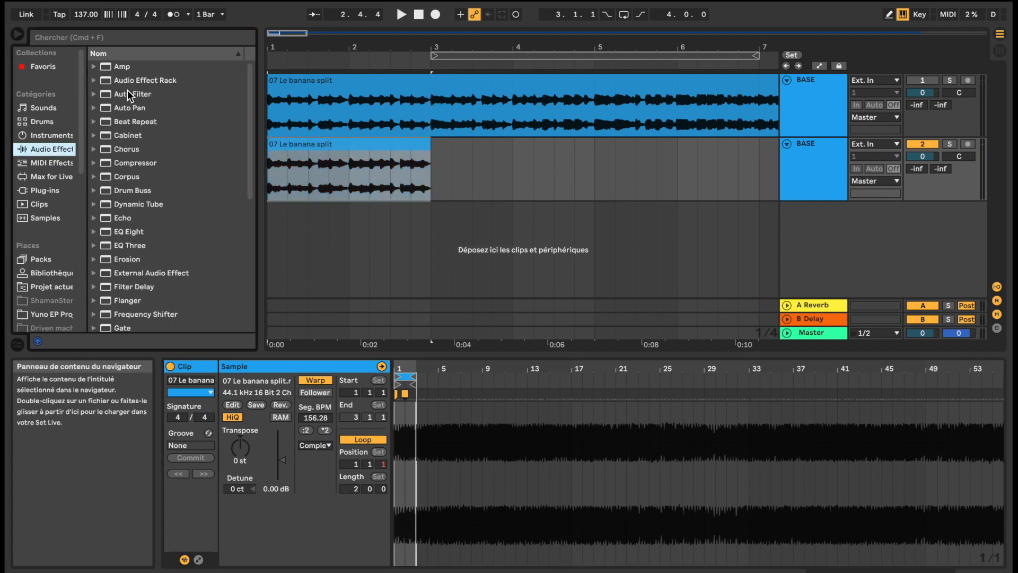
Add an Auto Filter to the looped clip's track and automate its frequency to rise from 176 Hz up to bar 17
double_click(127, 94)
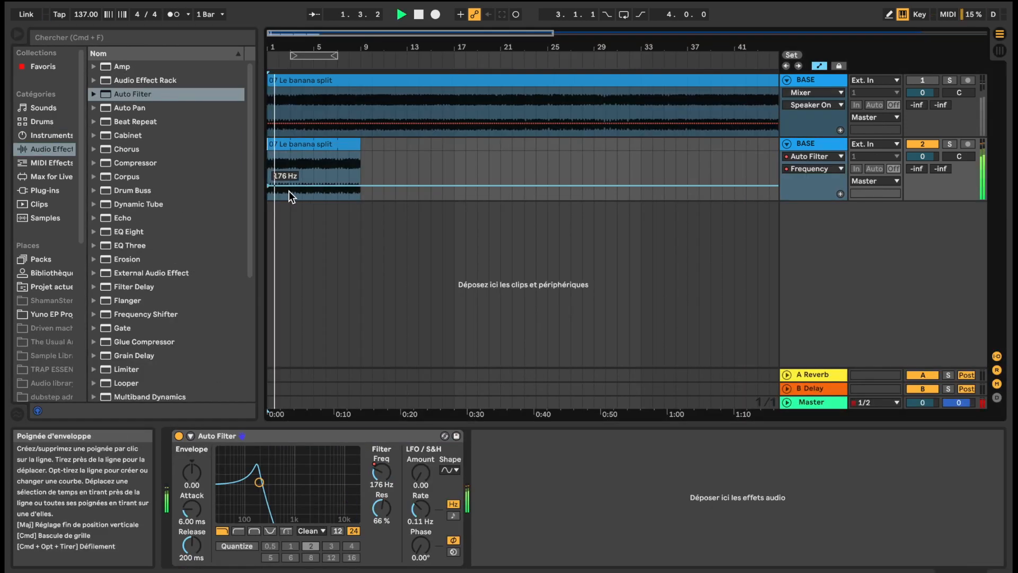
left_click_drag(338, 186, 465, 147)
left_click(358, 144)
key("space")
key("space")
Extend the looped clip on the second track to bar 17 and play it
left_click_drag(361, 162, 466, 160)
key("space")
key("space")
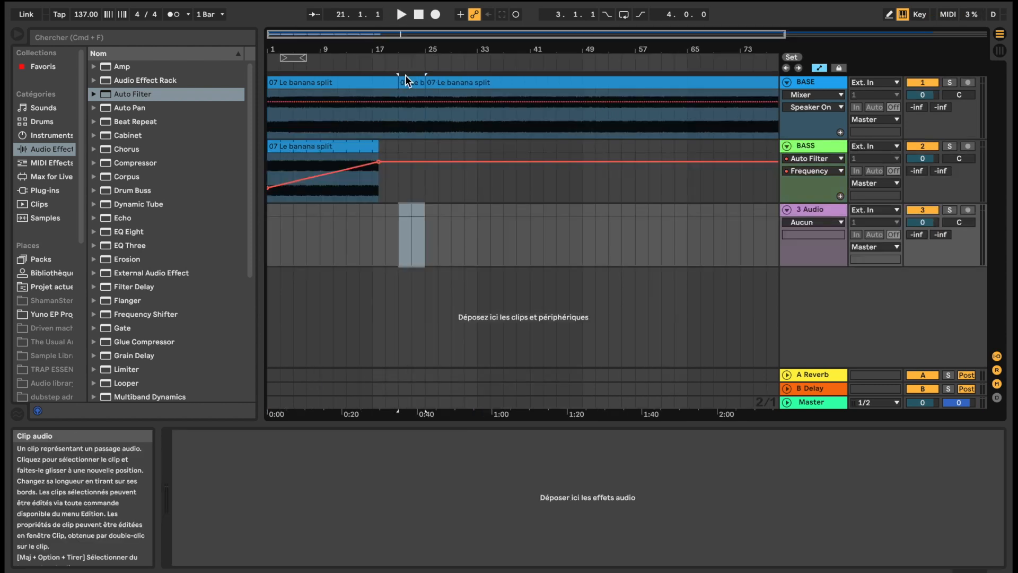
Move the four-bar excerpt starting at bar 21 of the BASE track to the start of the third track
left_click(407, 82)
left_click_drag(407, 82, 278, 228)
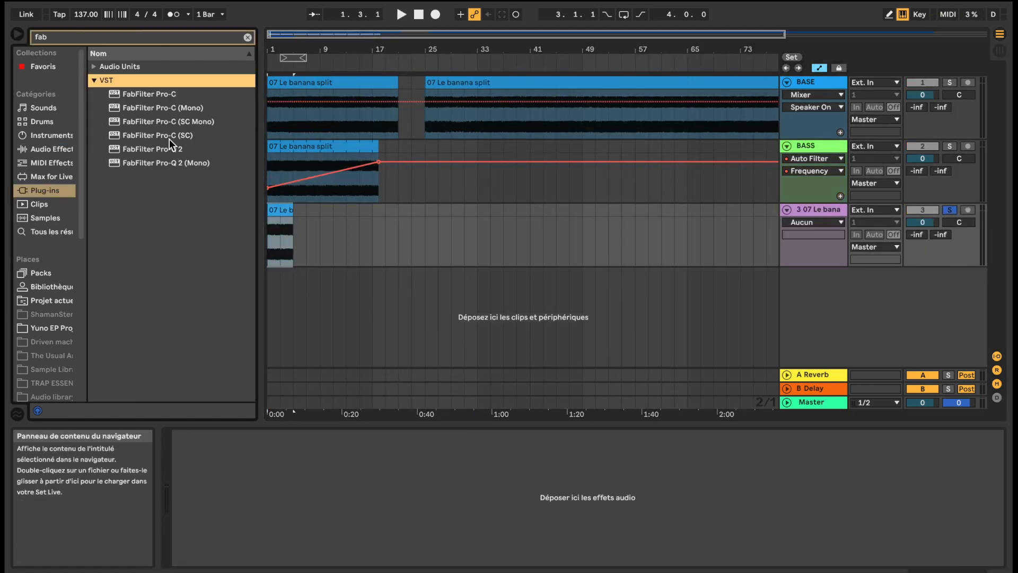
Insert FabFilter Pro-Q 2 on the third track and set its channel mode to Mid/Side
double_click(164, 148)
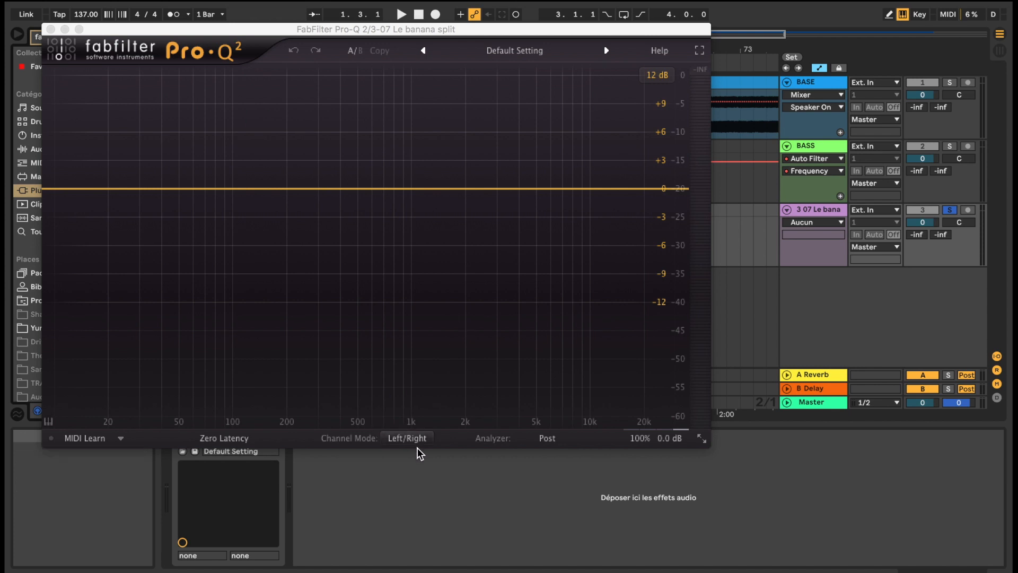
left_click(416, 438)
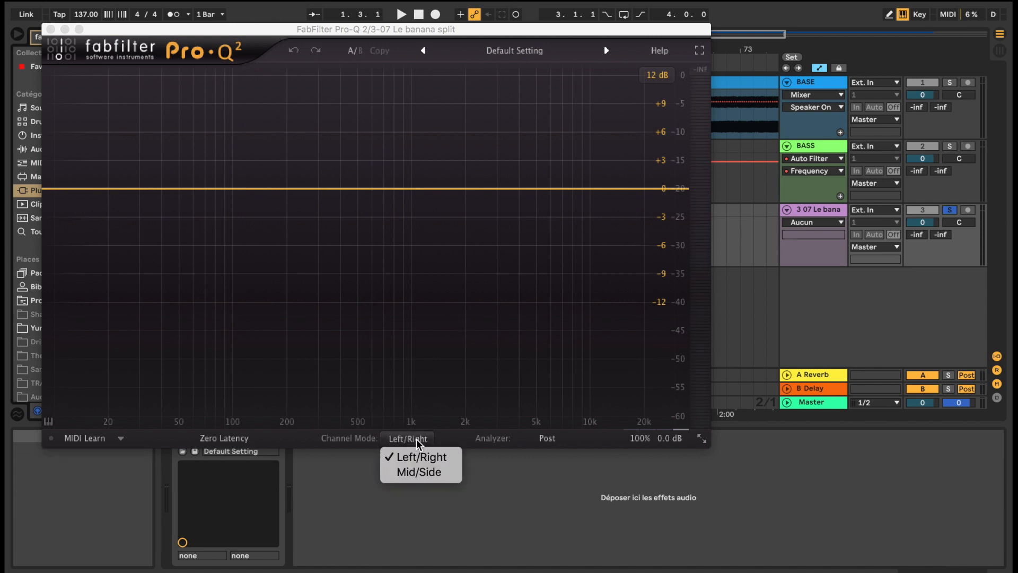
left_click(425, 474)
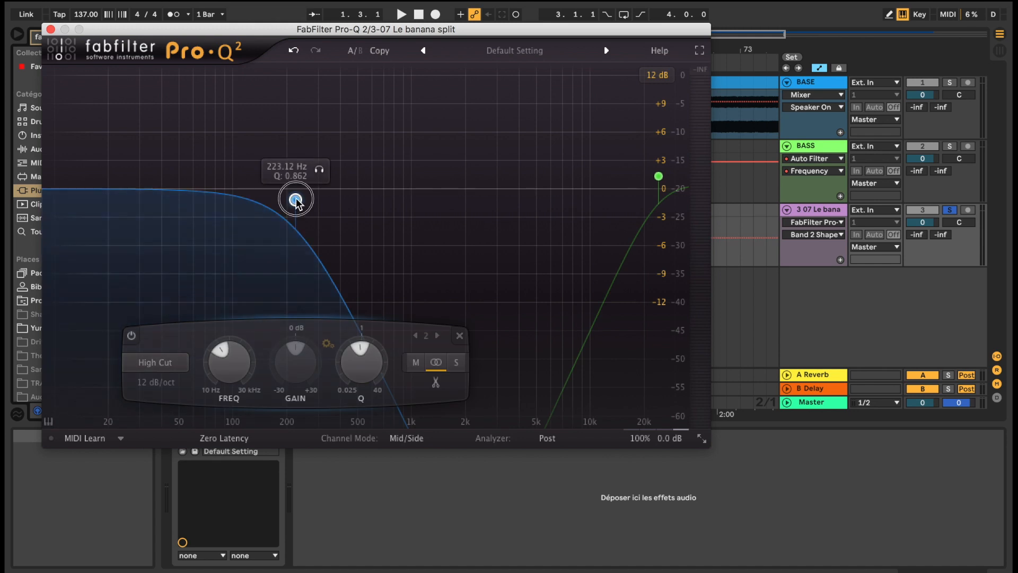
Lower the high-cut band to 10 Hz and restrict both it and the 24 kHz low-cut band to the side signal
left_click_drag(296, 200, 9, 177)
key("space")
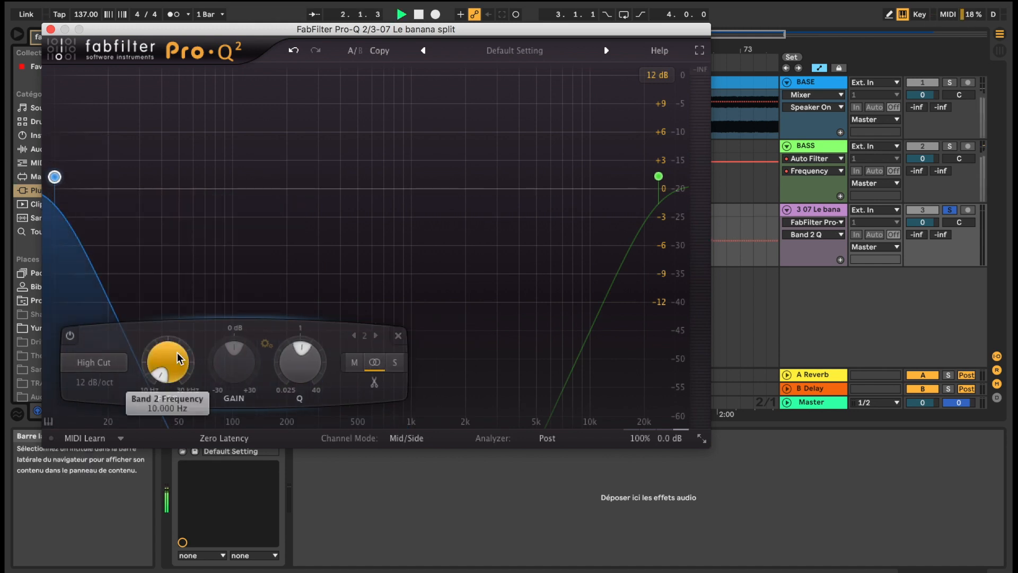
left_click(394, 362)
left_click(659, 176)
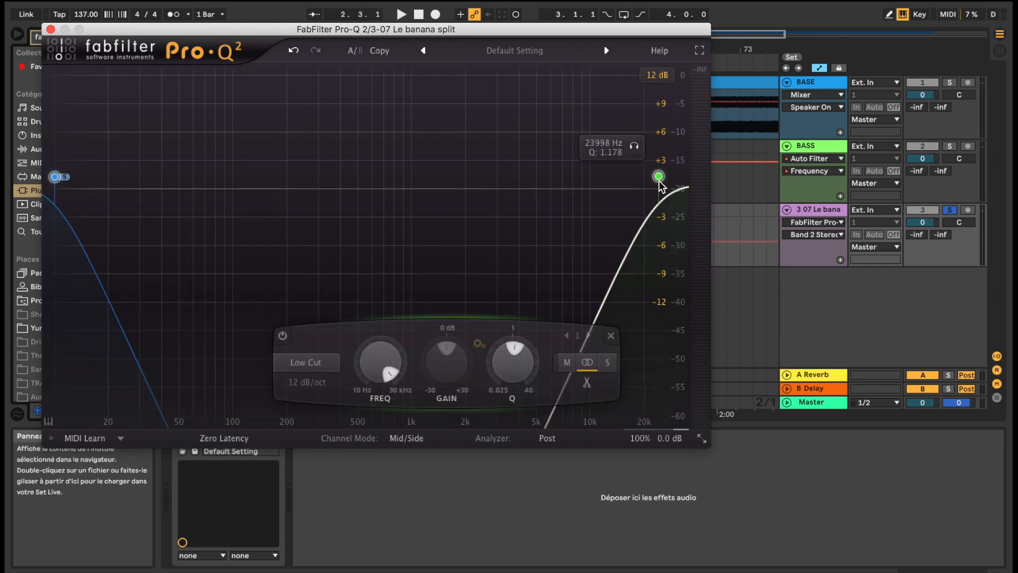
left_click(658, 362)
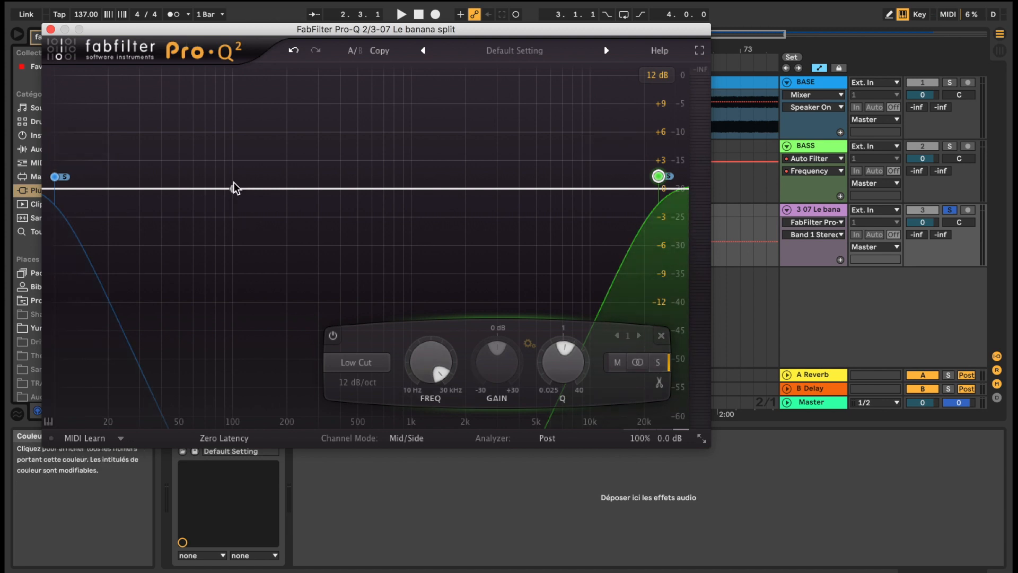
Add a third band as a low cut and shift it to between 200 and 500 Hz with a higher Q
left_click(234, 188)
left_click(93, 363)
left_click(88, 416)
left_click_drag(232, 191, 385, 183)
left_click(51, 29)
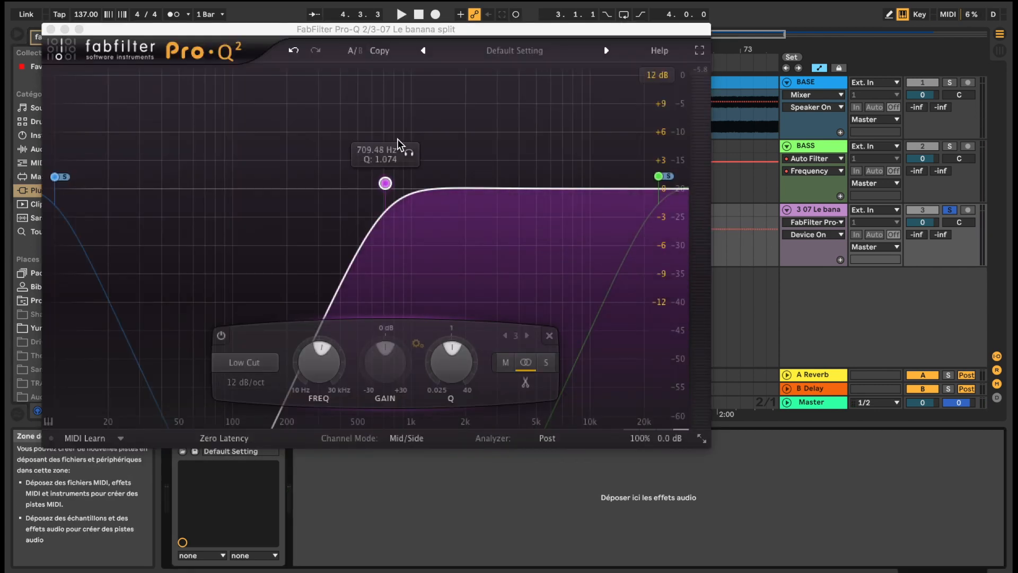
left_click_drag(385, 183, 335, 155)
key("space")
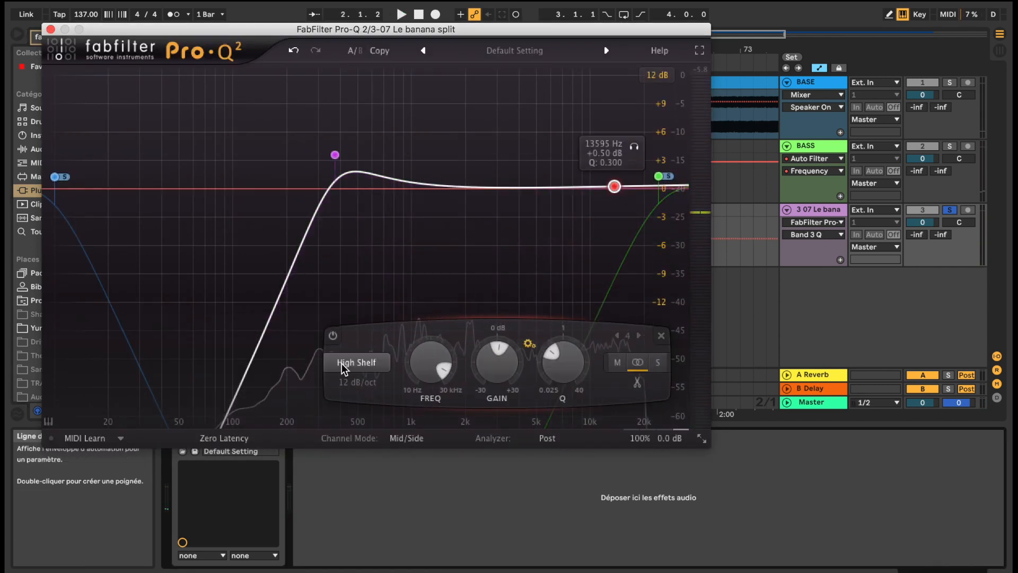
Turn the high-shelf band into a steep high cut just below 10 kHz and raise the low cut to about 740 Hz
left_click(356, 362)
left_click(364, 441)
left_click(358, 382)
left_click(397, 475)
key("space")
left_click_drag(614, 279, 584, 153)
left_click_drag(334, 155, 392, 143)
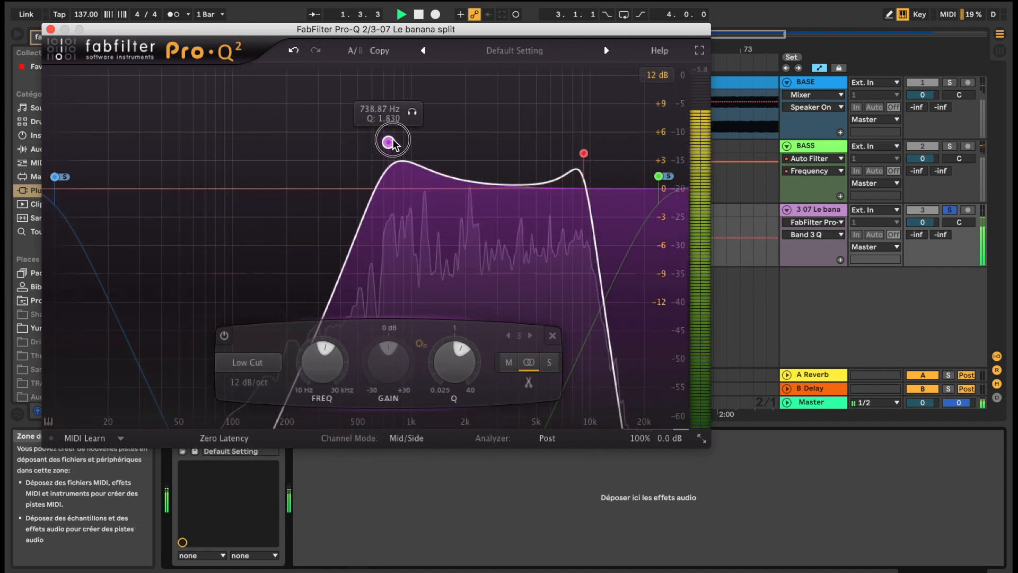
left_click(50, 28)
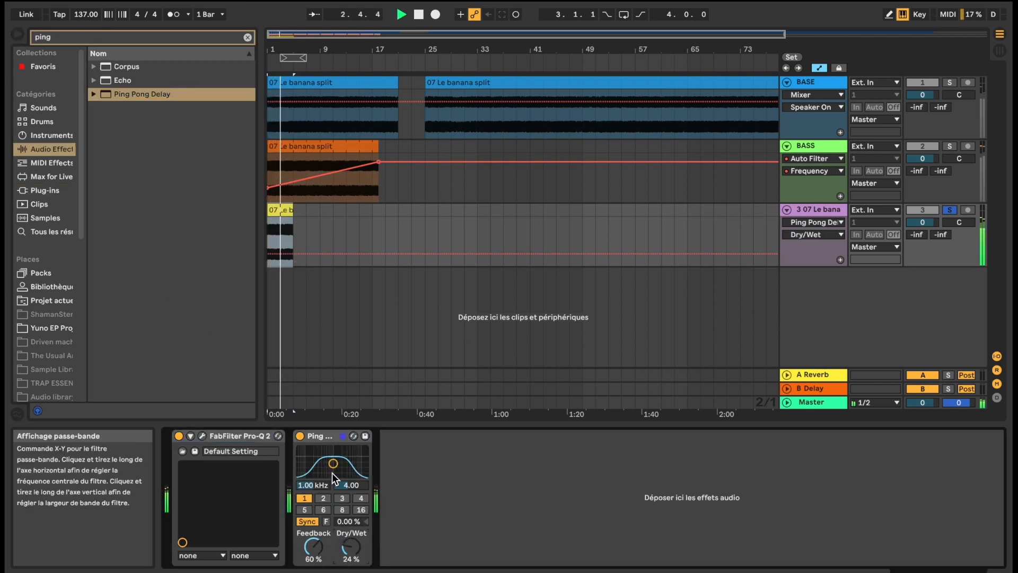
Set the Ping Pong Delay's filter to 2.59 kHz with width 5.65 and fine-tune the second Auto Filter's cutoff around 400 Hz
left_click_drag(335, 479, 345, 474)
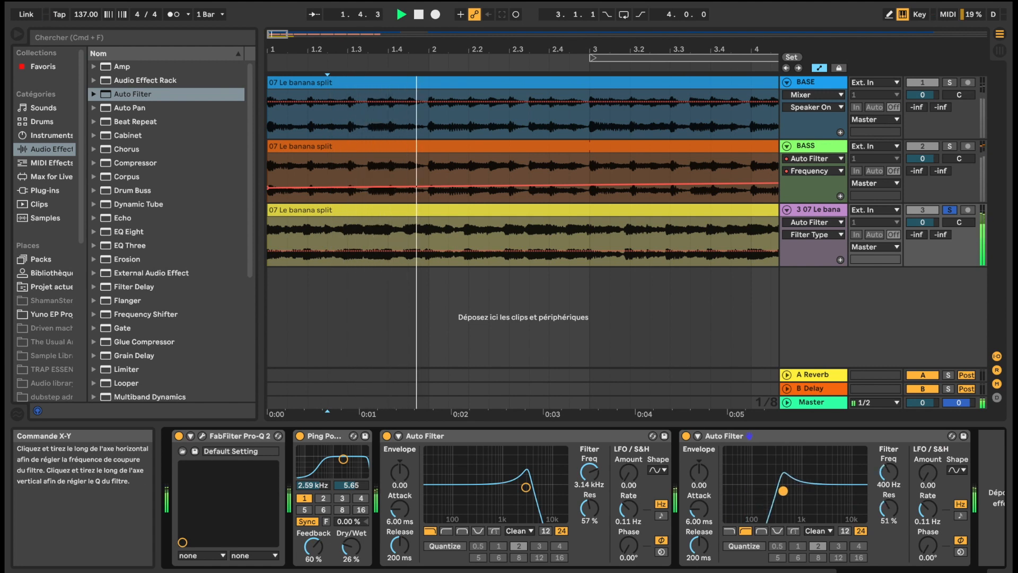
left_click_drag(785, 488, 785, 487)
key("space")
key("space")
key("space")
key("space")
key("space")
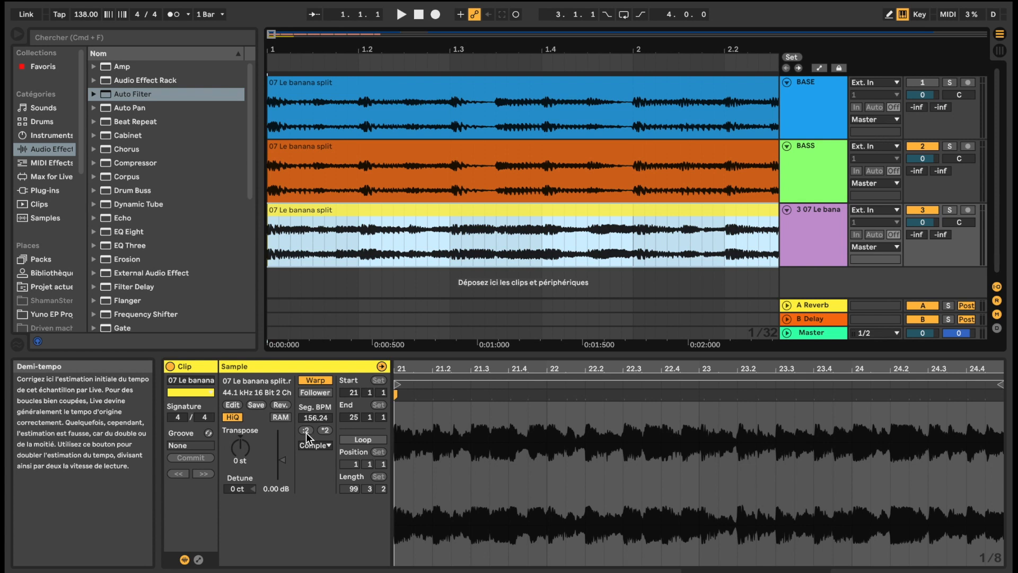
Halve the third-track clip's segment tempo to 78.12 BPM and play it
left_click(307, 430)
key("space")
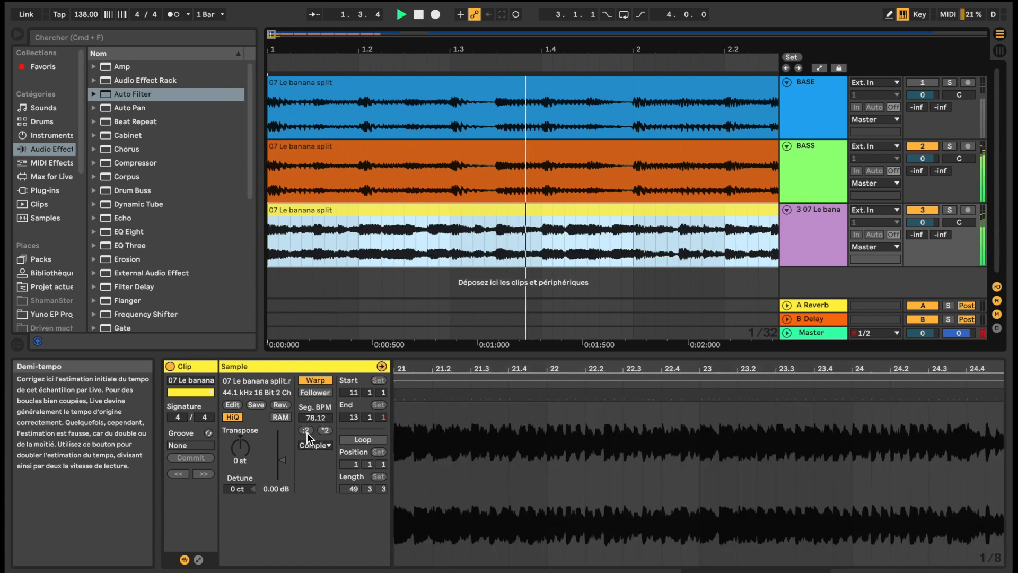
Split the third-track clip within its first beat, delete the opening fragment and shift a following fragment along the timeline
left_click_drag(404, 49, 296, 42)
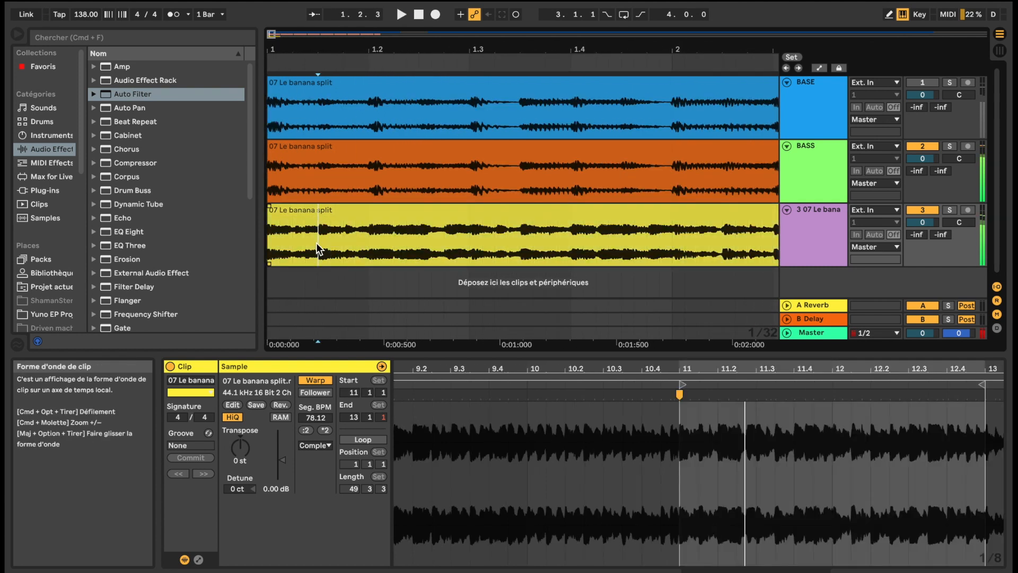
left_click_drag(318, 249, 369, 249)
key("super+e")
left_click(286, 212)
key("Delete")
left_click_drag(398, 210, 445, 213)
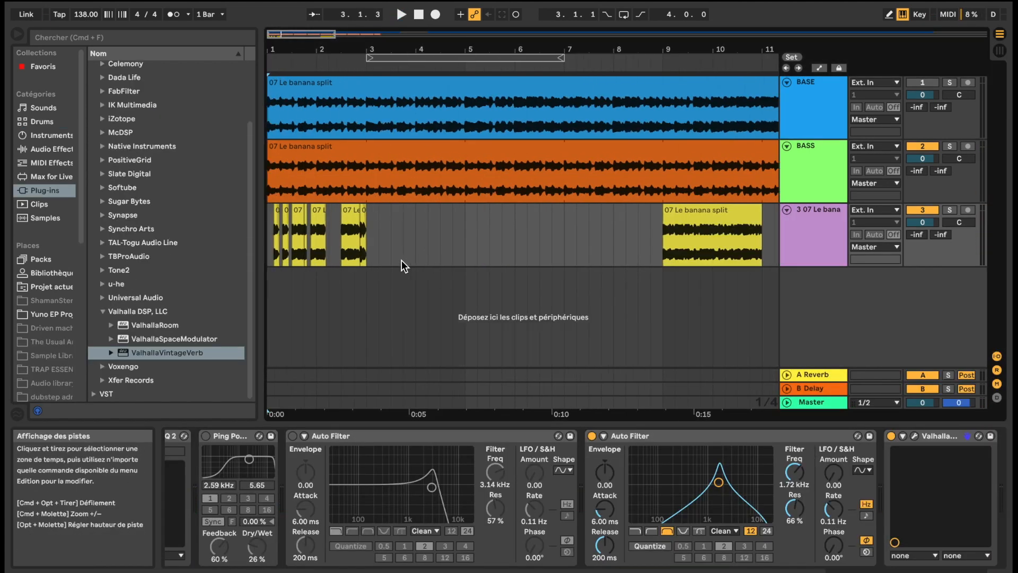
Consolidate the chopped fragments in bars 1 and 2 of the third track into a single clip
left_click_drag(361, 249, 184, 250)
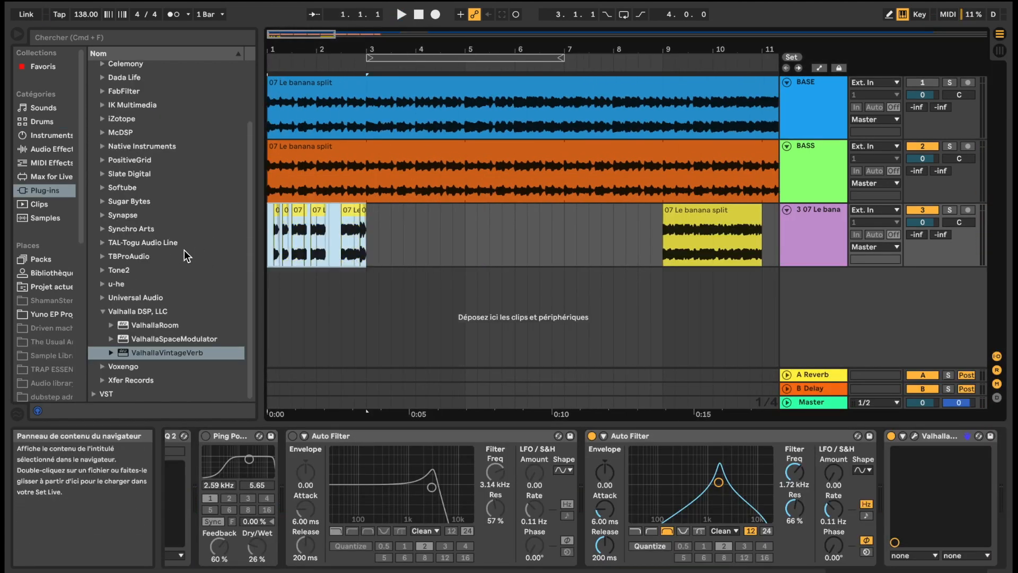
key("super+j")
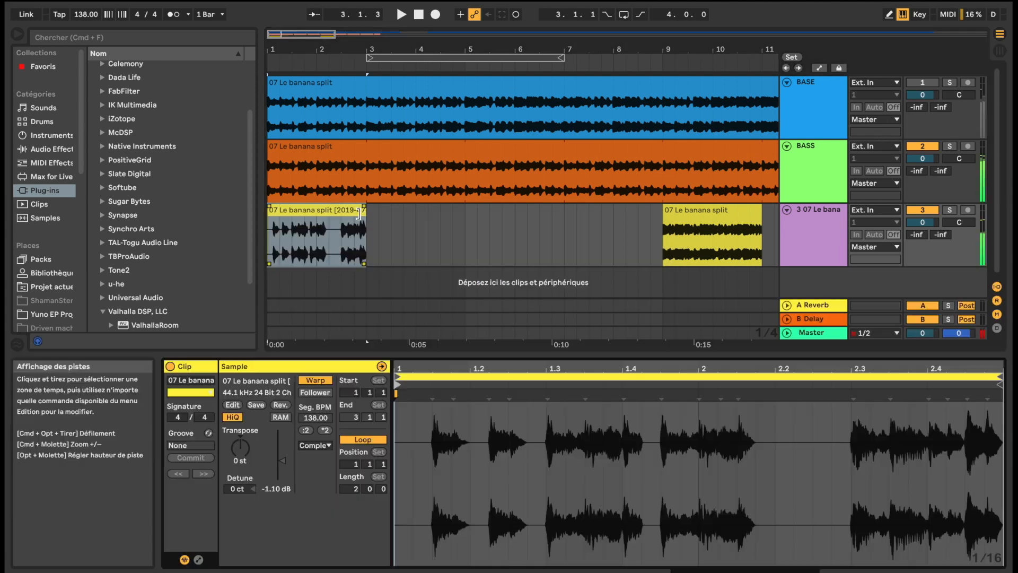
Extend the consolidated third-track loop to bar 5 and move the raw clip from bar 9 to directly behind it
left_click_drag(366, 233, 460, 191)
left_click(401, 14)
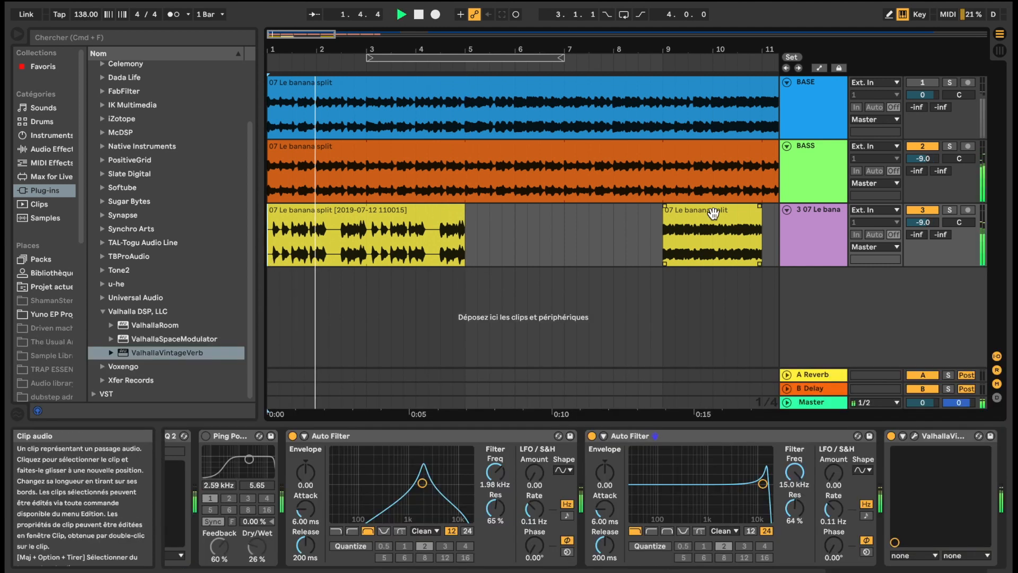
left_click_drag(713, 213, 514, 213)
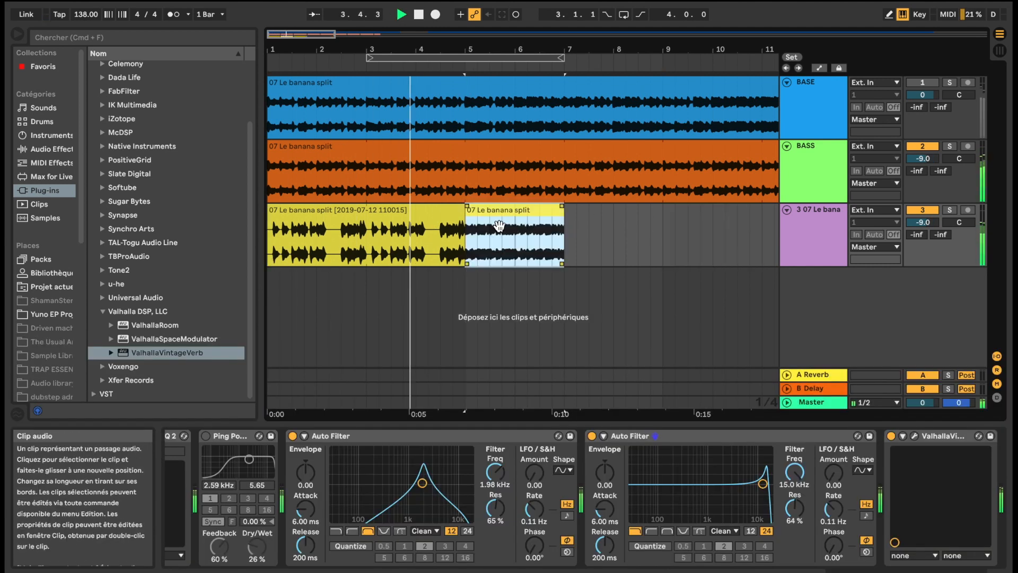
Split off the loop's last eighth note before bar 5 and delete the opening eighth note of the following raw clip
left_click(470, 259)
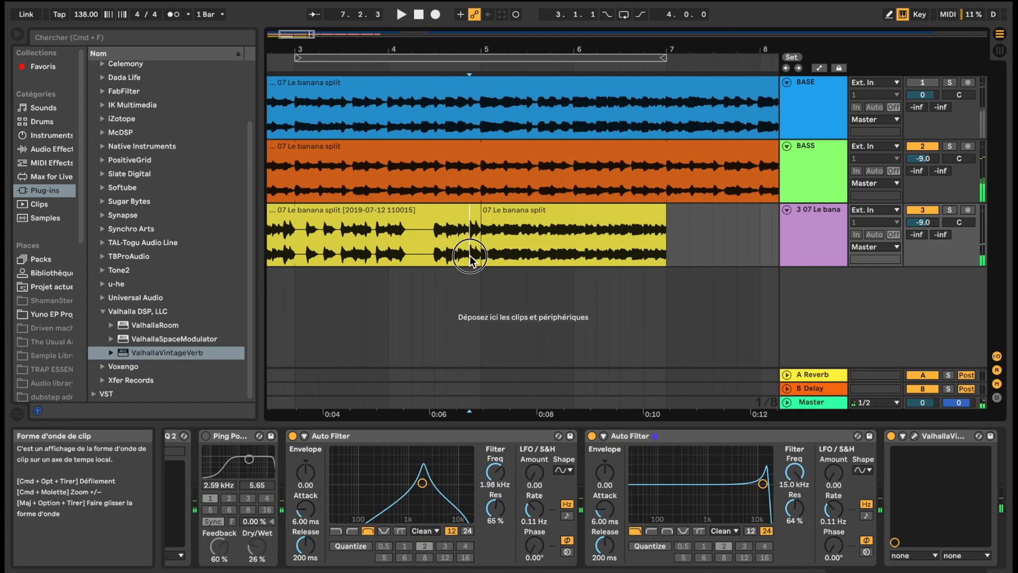
key("space")
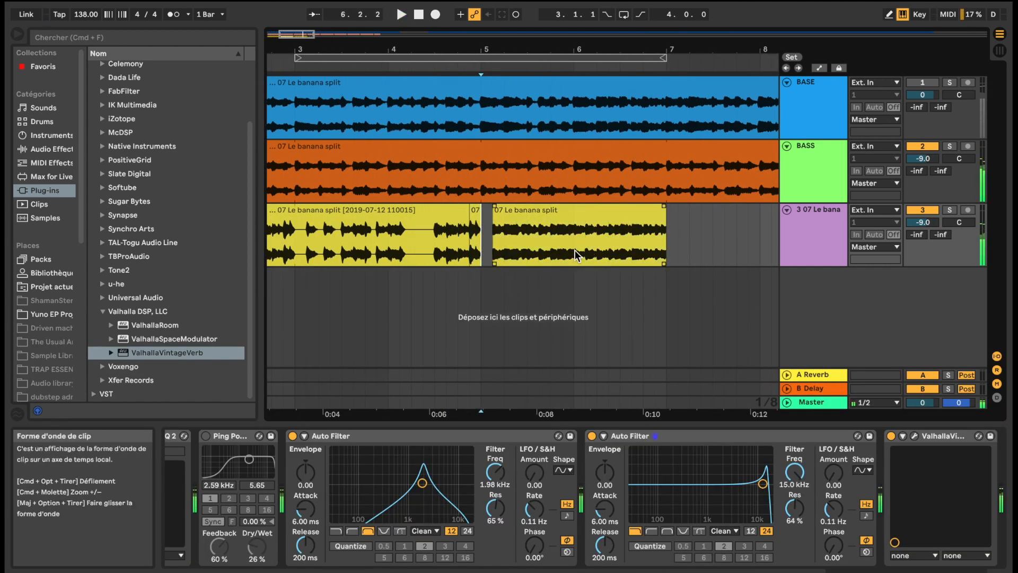
key("space")
left_click_drag(585, 63, 586, 100)
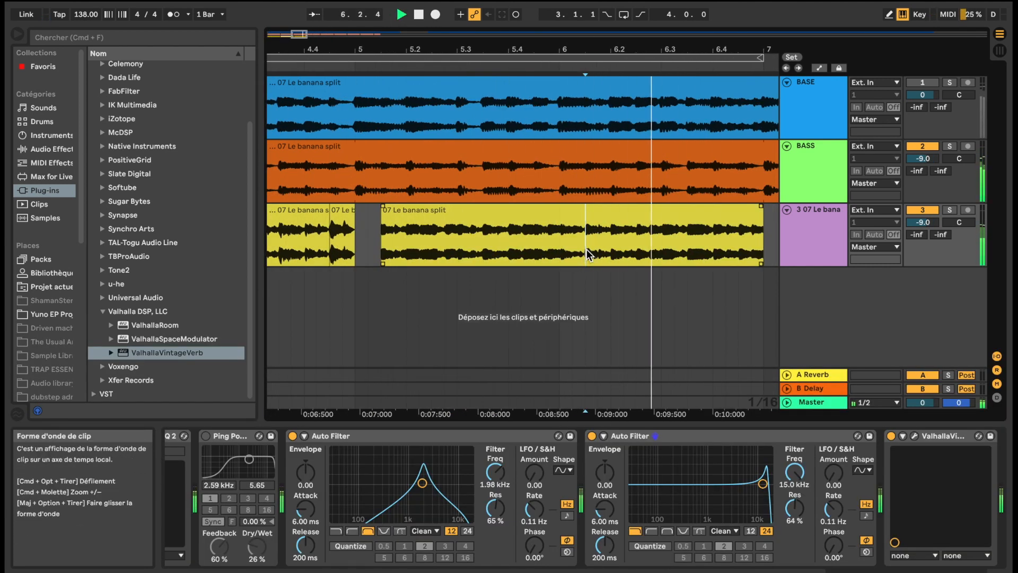
Cut a gap into the raw clip around 6.2 and place a copy of the short ending fragment just before bar 7
key("space")
left_click_drag(587, 249, 649, 249)
key("Delete")
left_click(360, 229)
key("space")
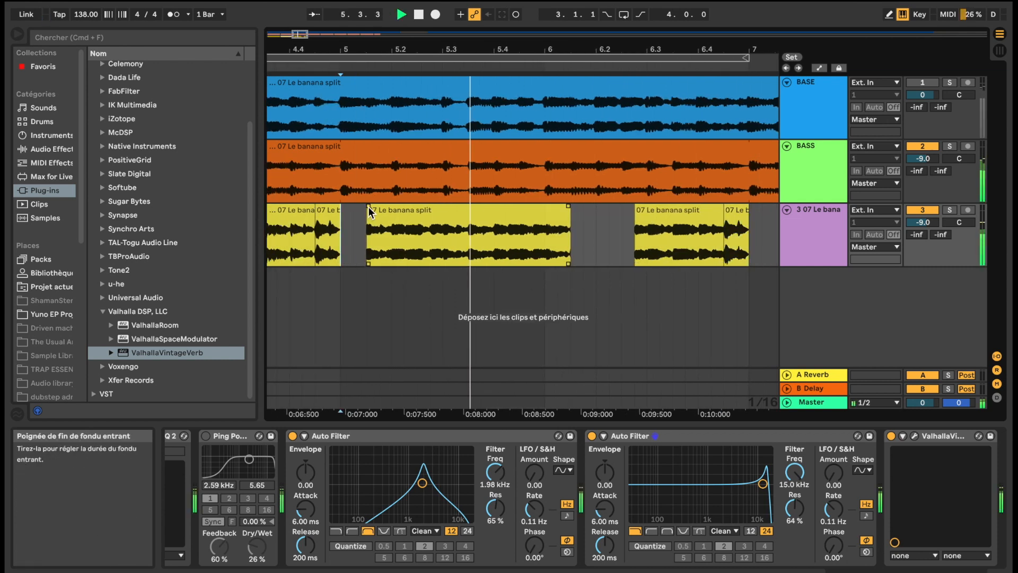
Add a short fade-out to the long fragment in bars 5 and 6 and audition the cut
left_click_drag(571, 205, 557, 206)
key("space")
left_click(638, 202)
key("space")
key("space")
Trim the opening of the fragment near 6.3 and give it a short fade-in and fade-out
left_click_drag(647, 243, 619, 244)
key("Delete")
left_click_drag(648, 206, 653, 207)
key("space")
left_click_drag(723, 205, 717, 207)
key("space")
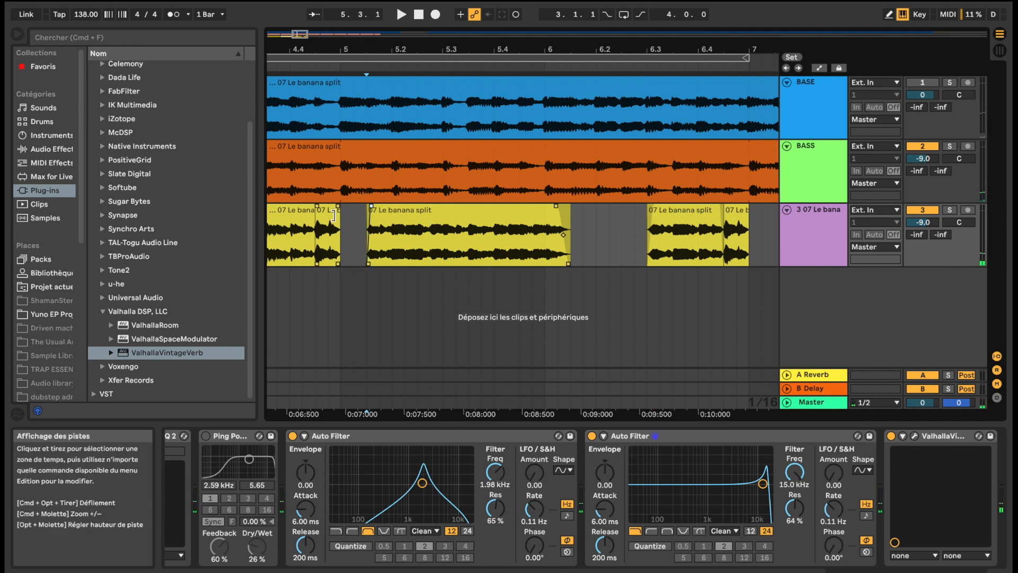
Play the chopped fragments from bar 5 and move the Ping Pong Delay to the end of the third track's effect chain
key("space")
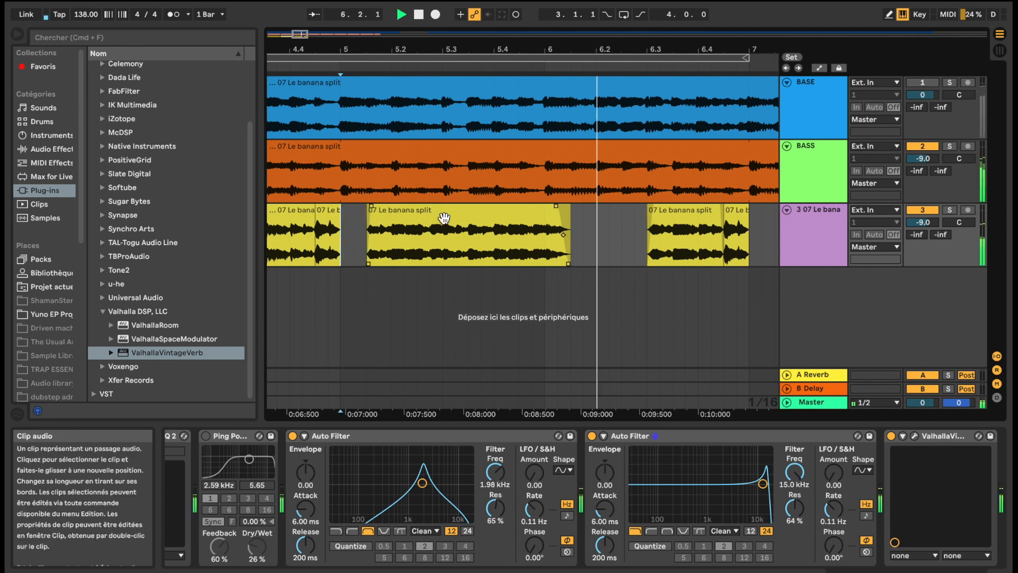
left_click(344, 233)
key("space")
key("space")
scroll(533, 339, "down", 3)
scroll(522, 439, "left", 3)
left_click_drag(327, 436, 950, 472)
Enable the Ping Pong Delay and set its filter to 1.52 kHz, width 6.94, and its Dry/Wet to 21%
key("space")
key("space")
key("space")
key("space")
left_click(850, 436)
left_click_drag(900, 546, 900, 541)
double_click(418, 14)
key("space")
Consolidate the third-track fragments in bars 5 and 6 into a single clip
left_click_drag(425, 50, 427, 33)
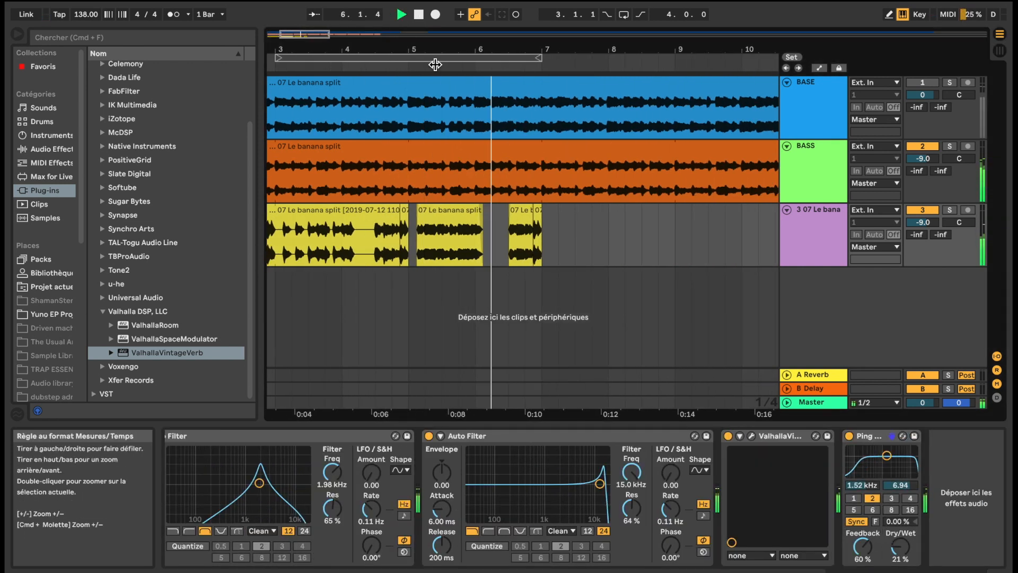
key("space")
left_click_drag(409, 234, 542, 234)
key("super+j")
Colour the new third-track clip orange, turn on its loop and extend it to bar 9
left_click(456, 214)
double_click(456, 214)
right_click(482, 210)
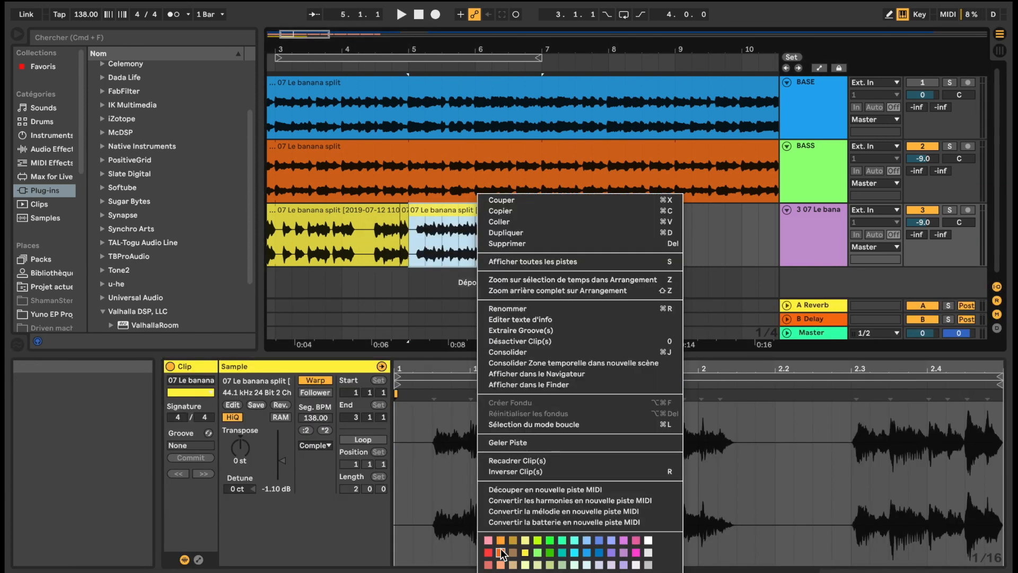
left_click(501, 553)
left_click(363, 440)
key("space")
left_click_drag(540, 211, 675, 211)
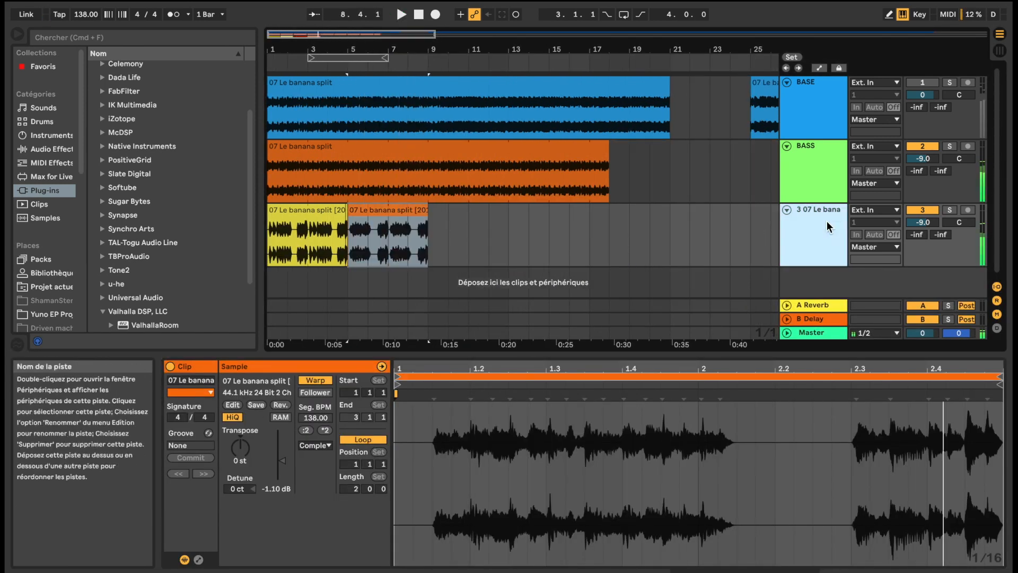
Rename the third track as Banana split phone
double_click(817, 210)
type("Banana split")
key("Return")
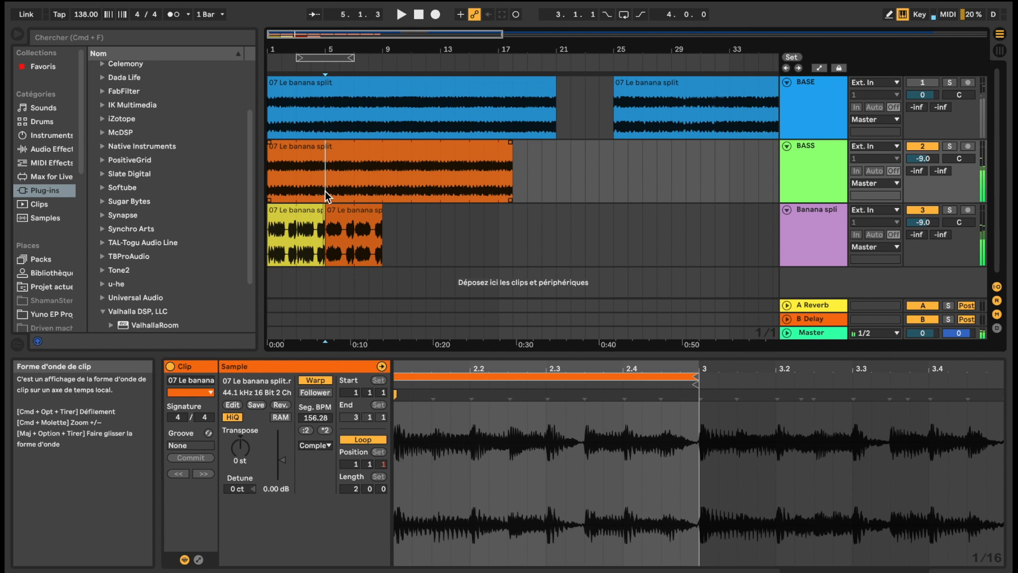
key("space")
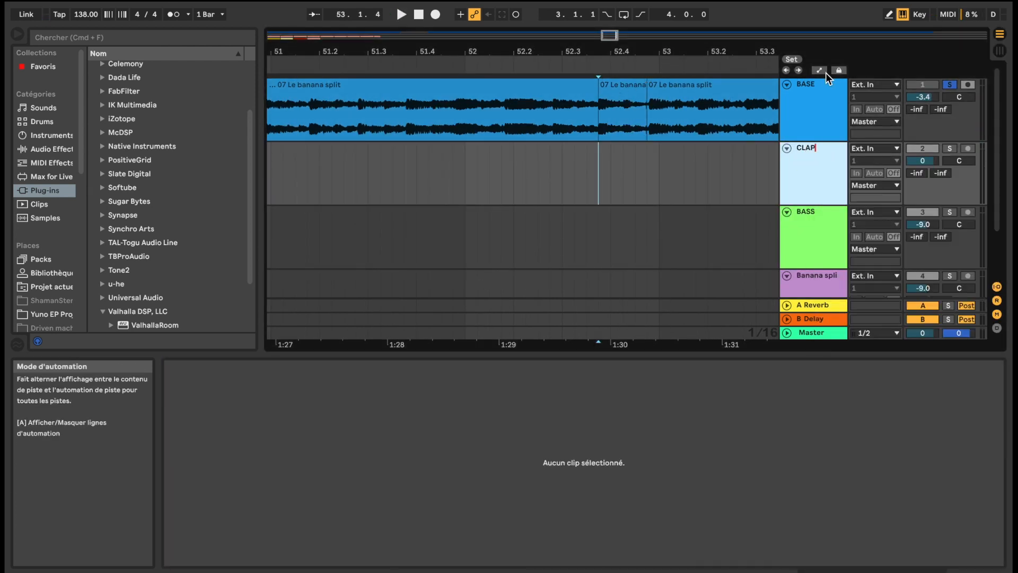
Move the short fragment before bar 53 from the BASE track onto the CLAP track and solo that track
left_click_drag(623, 111, 623, 175)
left_click(950, 149)
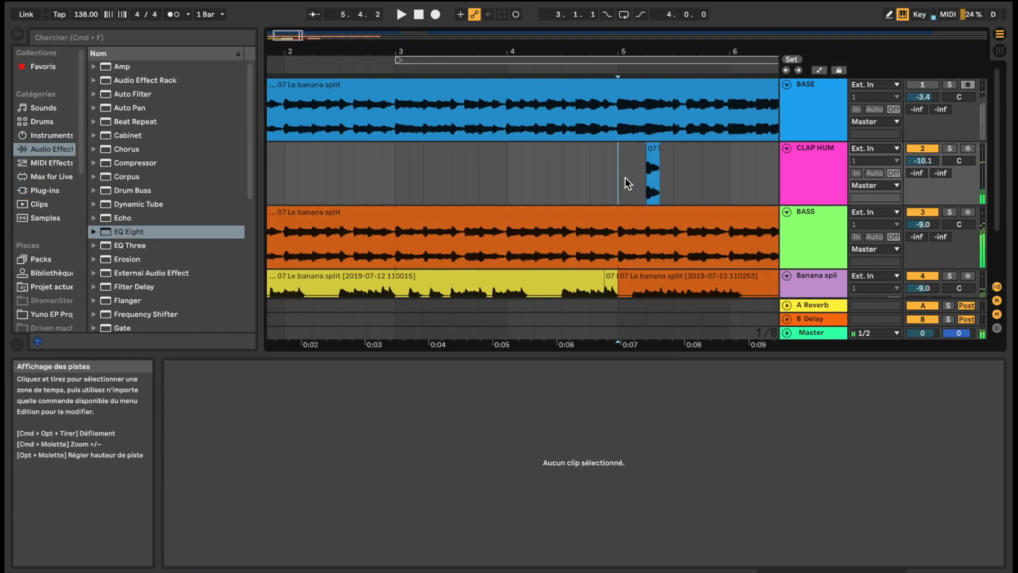
Place clap hits on beats 2 and 4 of bars 5 and 6 in the CLAP HUM track and consolidate them
left_click(624, 176)
key("space")
left_click_drag(652, 148, 706, 148)
key("space")
left_click(617, 189)
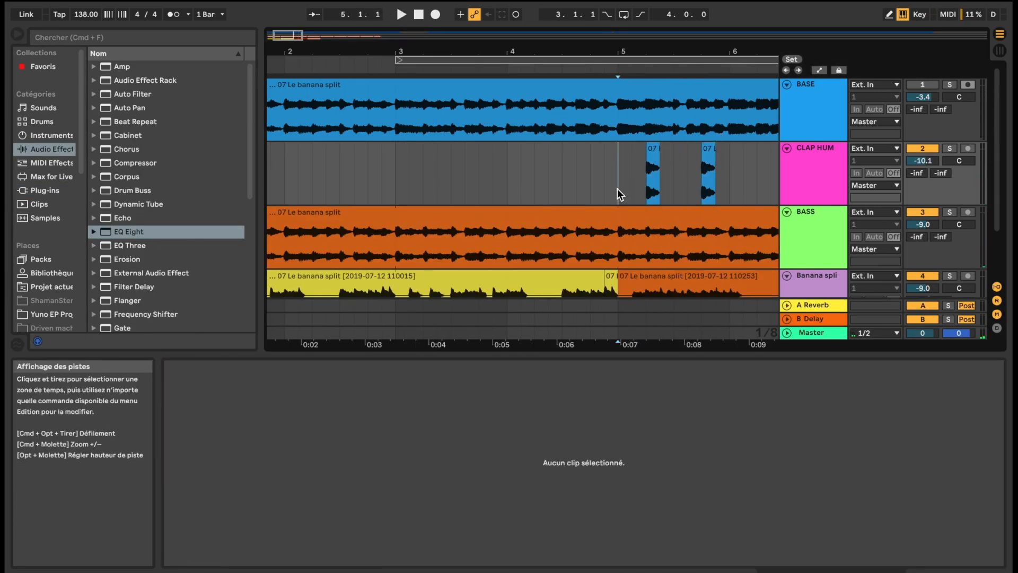
scroll(588, 197, "right", 2)
key("space")
left_click(640, 175)
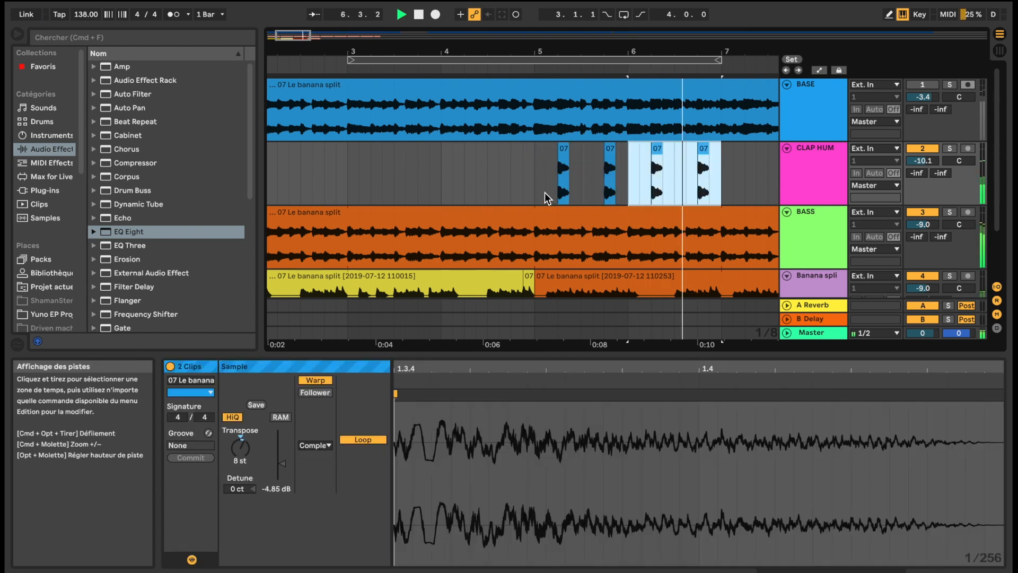
left_click(710, 168)
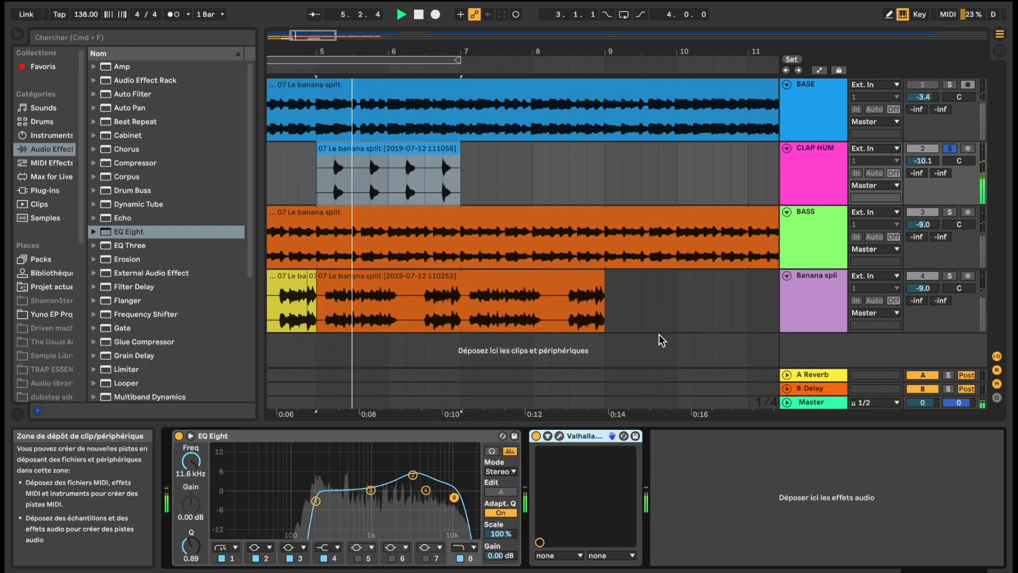
Check the Valhalla reverb's window and lower the frequency of EQ Eight's first band on the CLAP HUM track
left_click(560, 436)
left_click(72, 67)
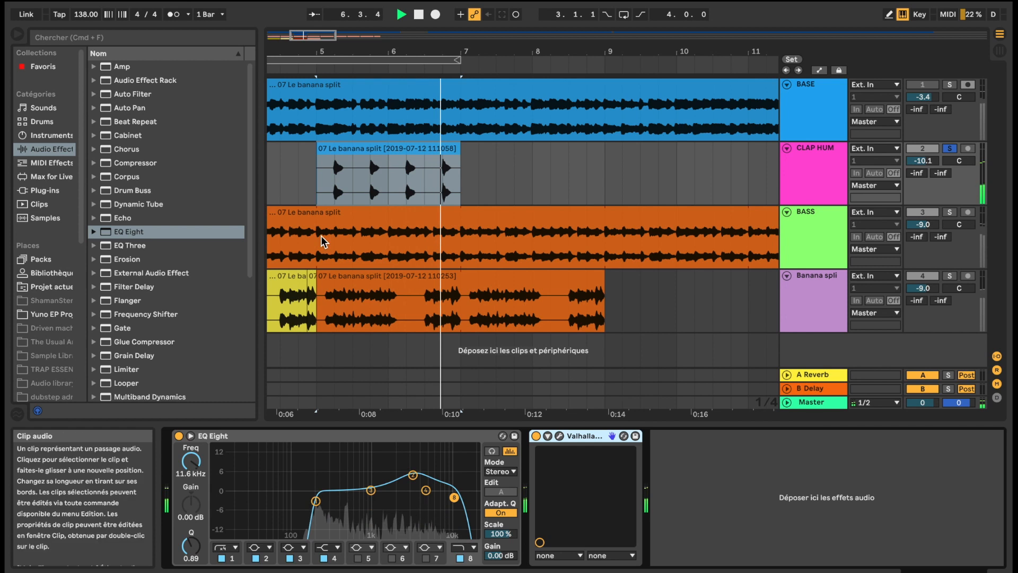
left_click_drag(316, 500, 285, 493)
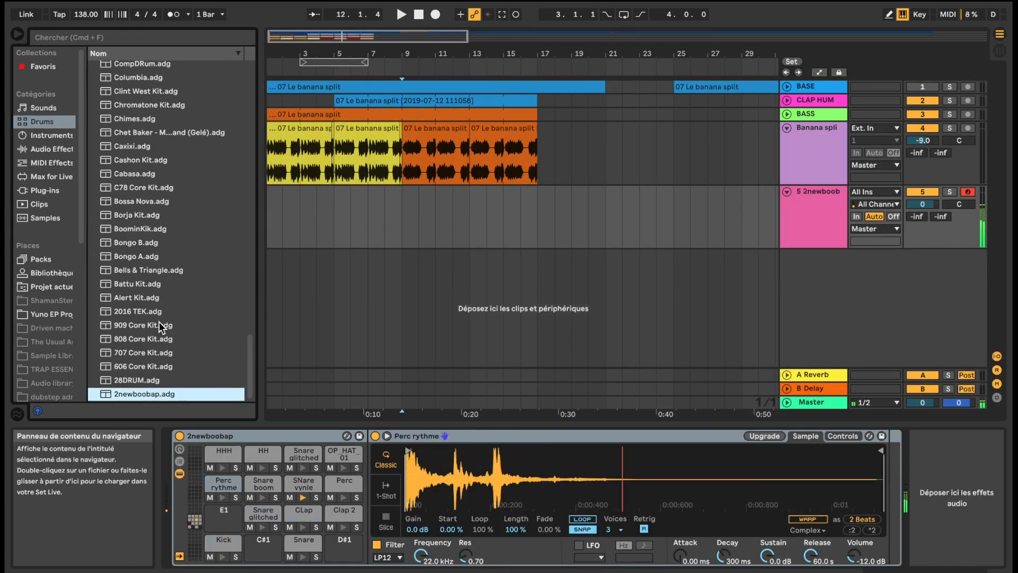
Add kicks at 1.3 and 1.4.2, glitched snares on beats 2 and 4, and an HH hit at 1.3.2 to the 2newboobap clip
double_click(708, 529)
double_click(875, 530)
double_click(572, 496)
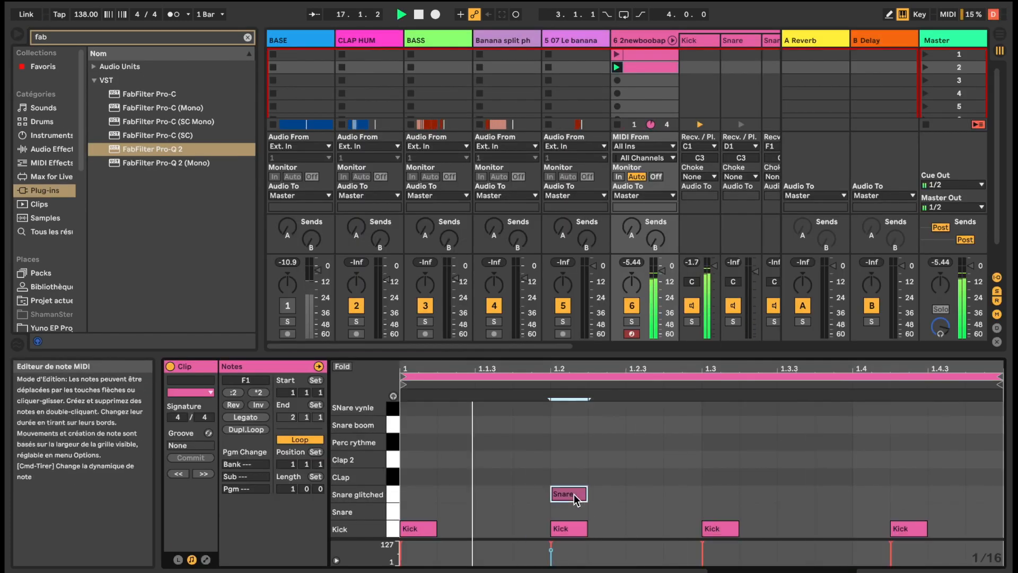
double_click(878, 496)
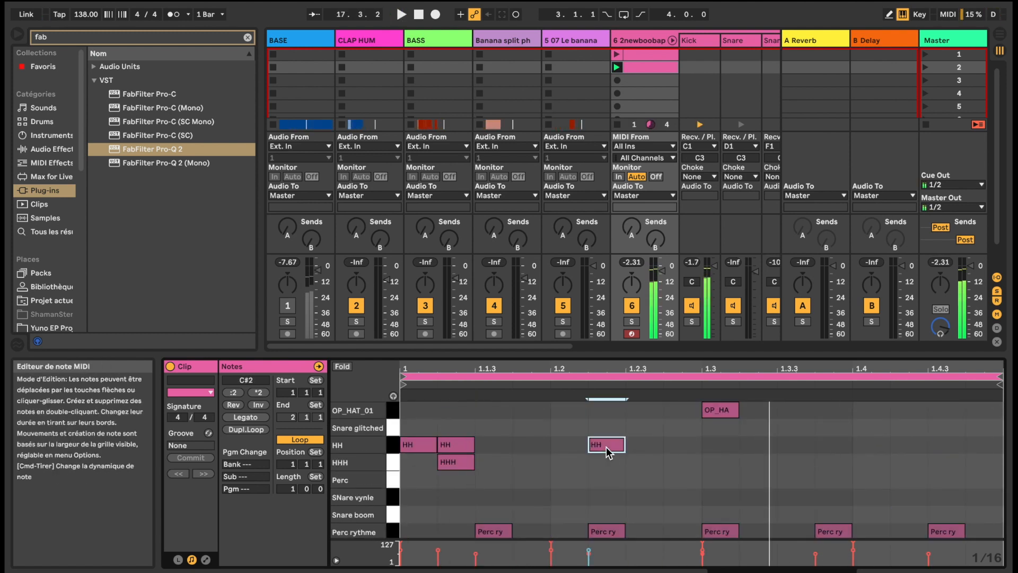
double_click(759, 444)
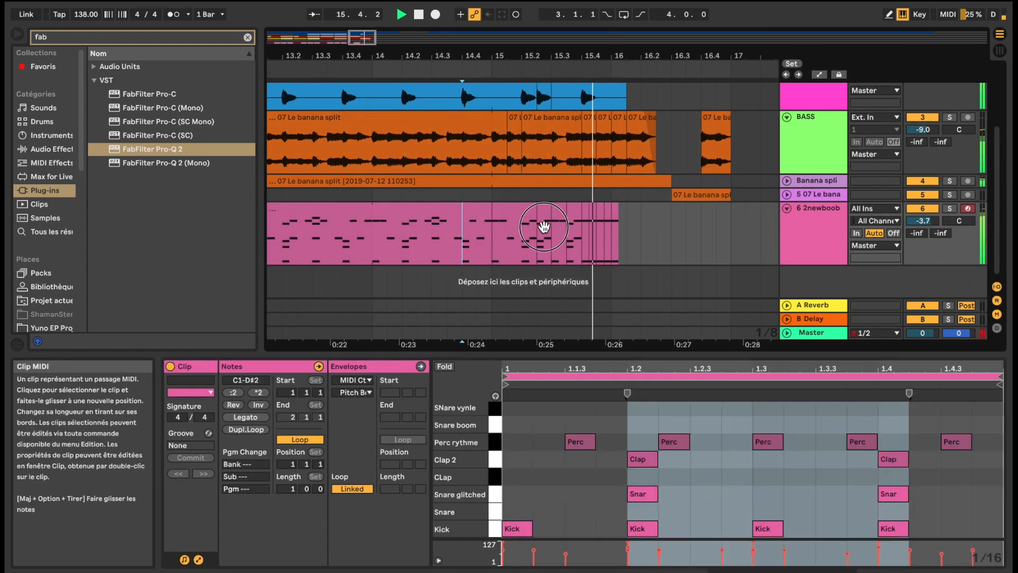
Collapse the CLAP HUM track in the arrangement
left_click(645, 120)
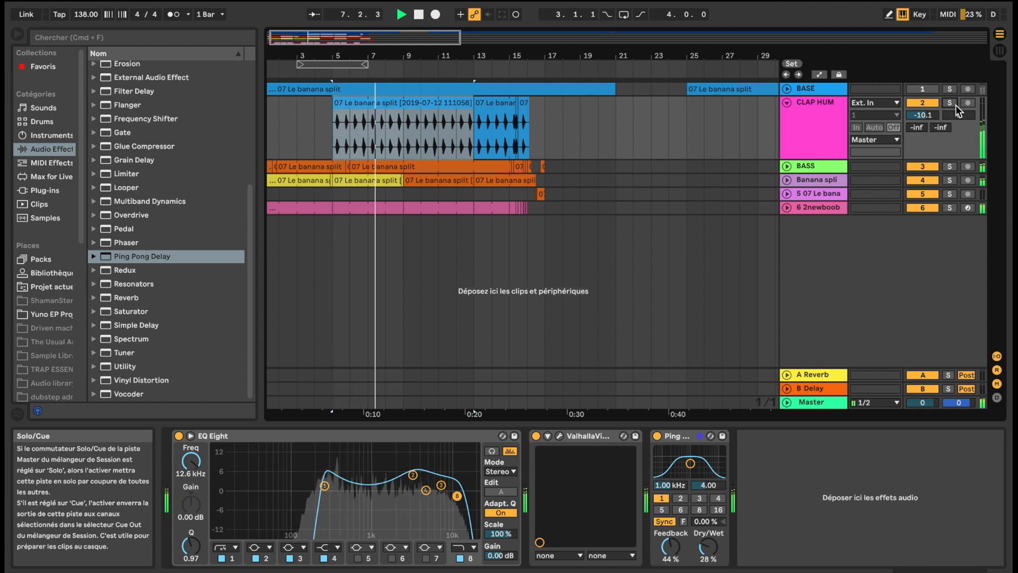
left_click(788, 101)
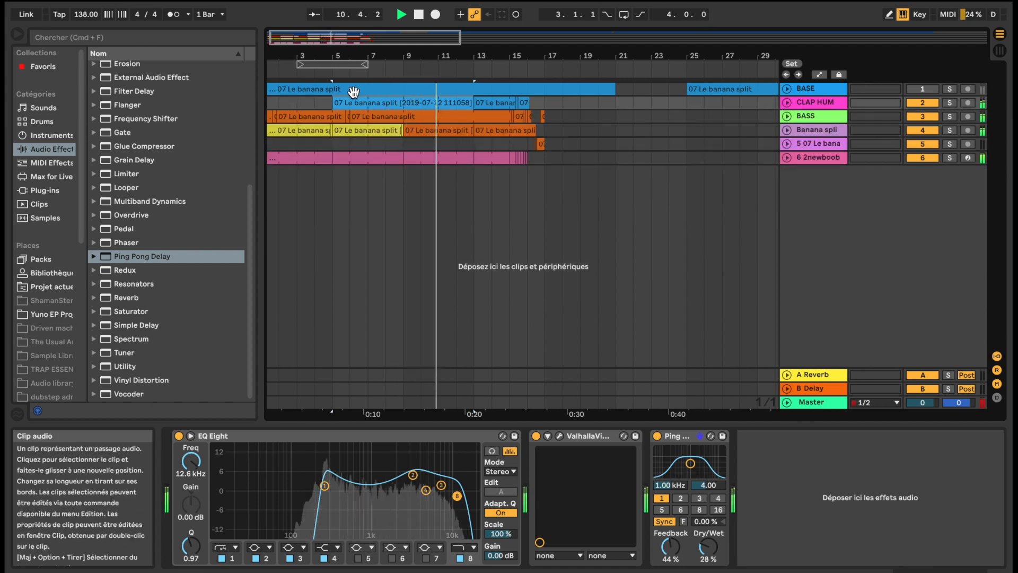
scroll(353, 91, "left", 1)
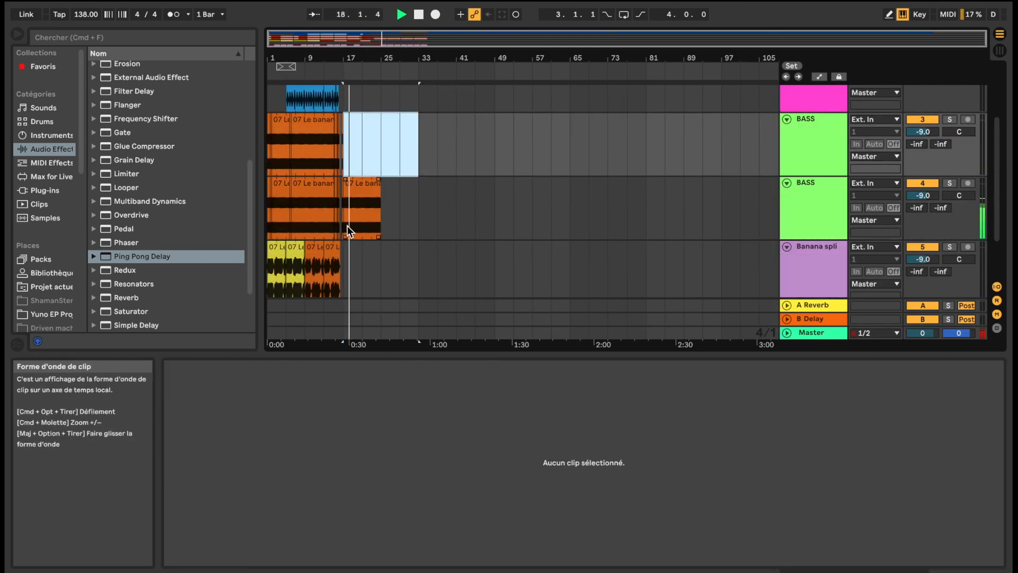
Clear the clips before bar 17 on the duplicated BASS track and show that track's effect chain
left_click_drag(347, 225, 268, 225)
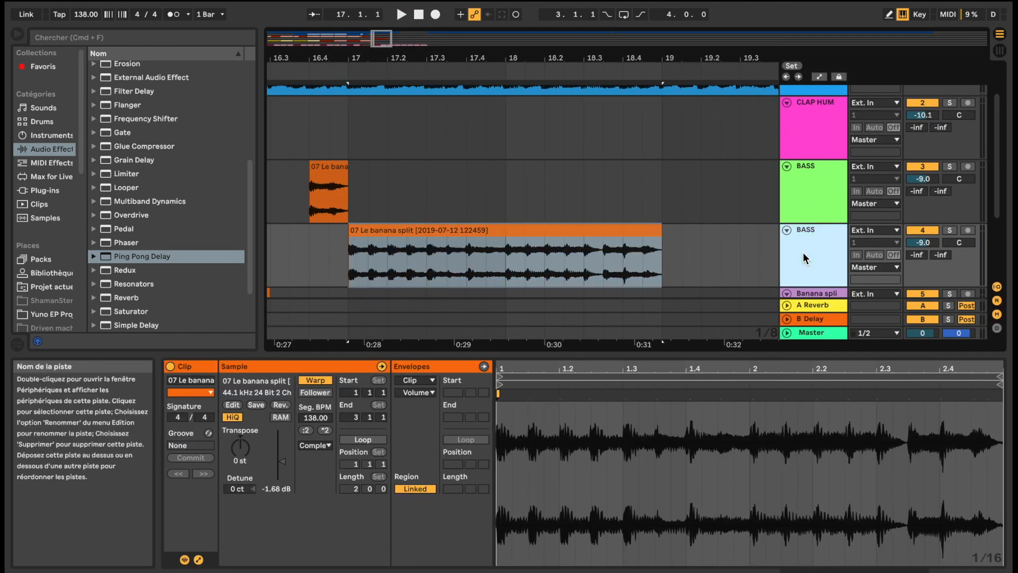
left_click(803, 253)
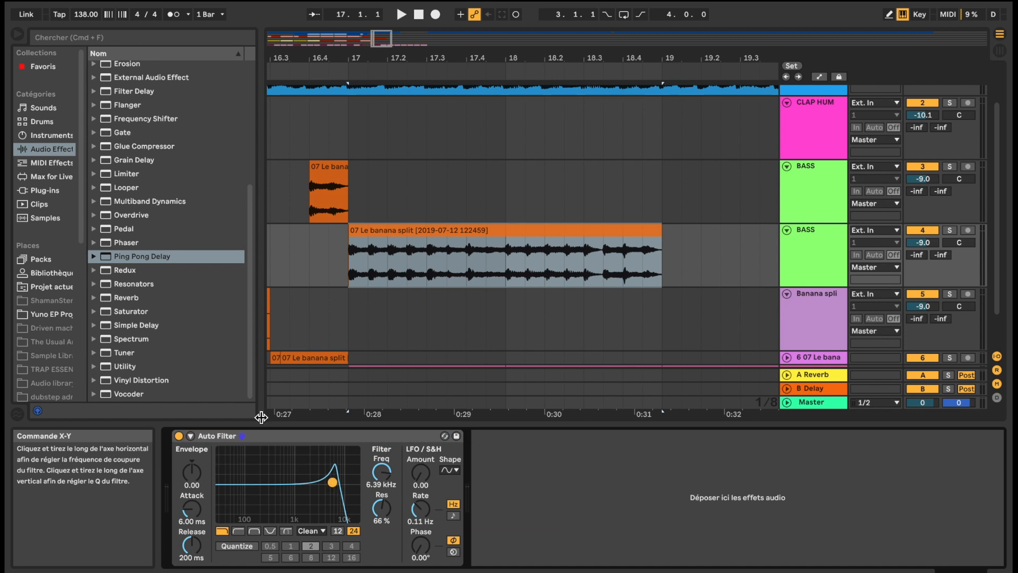
Add a Compressor to the duplicated BASS track and sidechain it from 7-2newboobap, Post Mixer
scroll(167, 228, "up", 5)
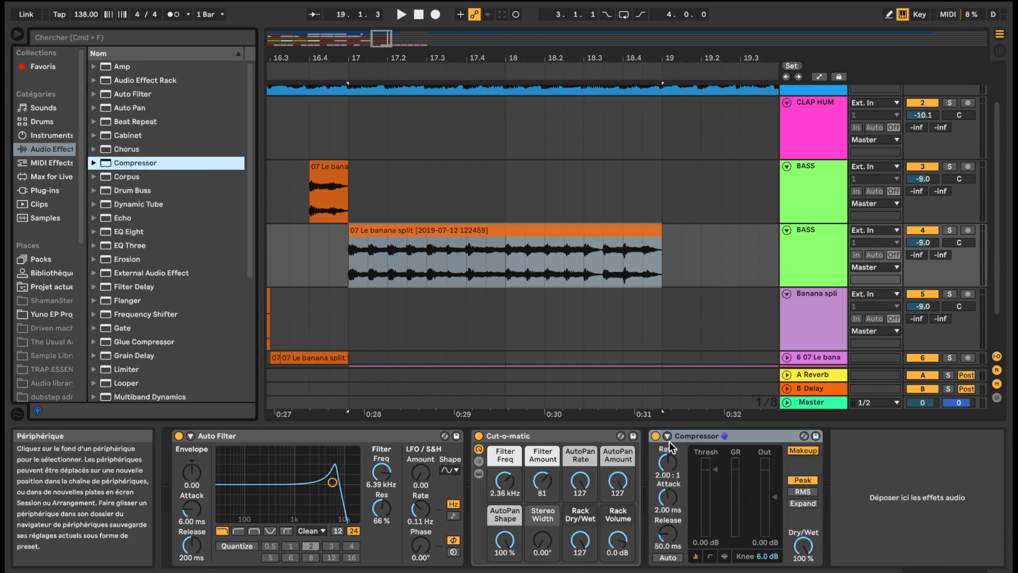
left_click(678, 472)
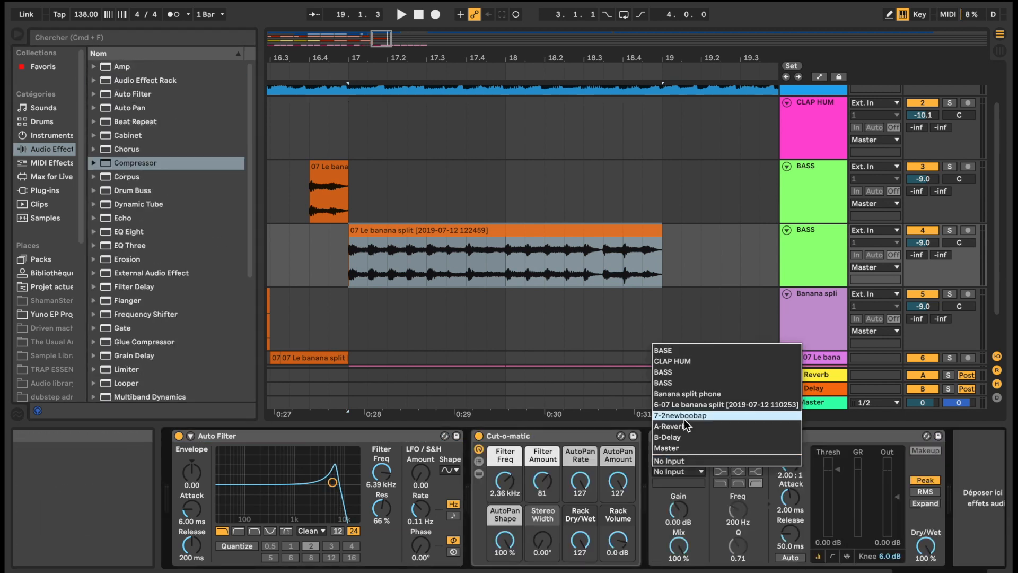
left_click(685, 418)
left_click(679, 483)
left_click(742, 79)
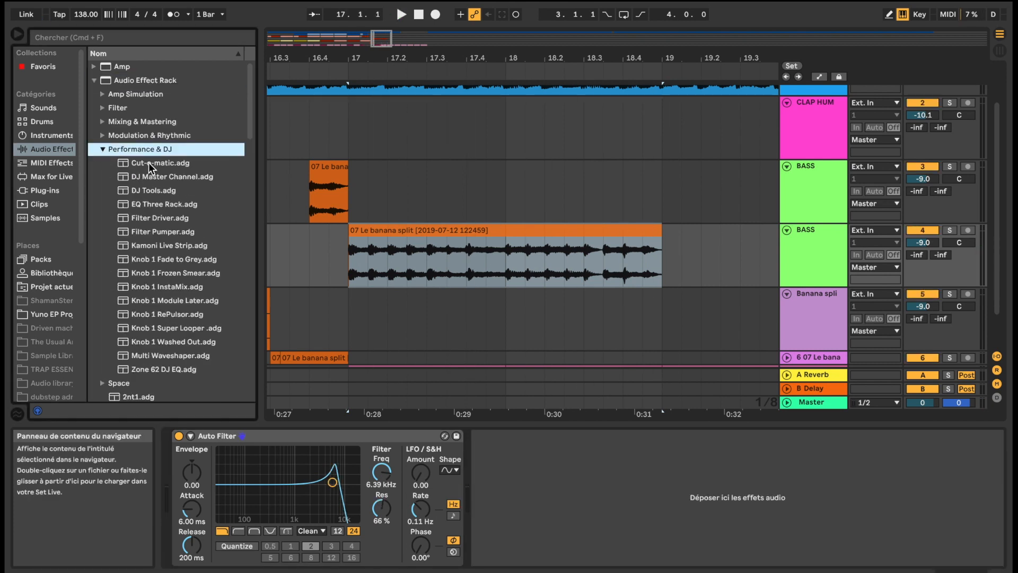
Load the Cut-o-matic rack onto the duplicated BASS track and open the options of its Filter Freq control
left_click(149, 162)
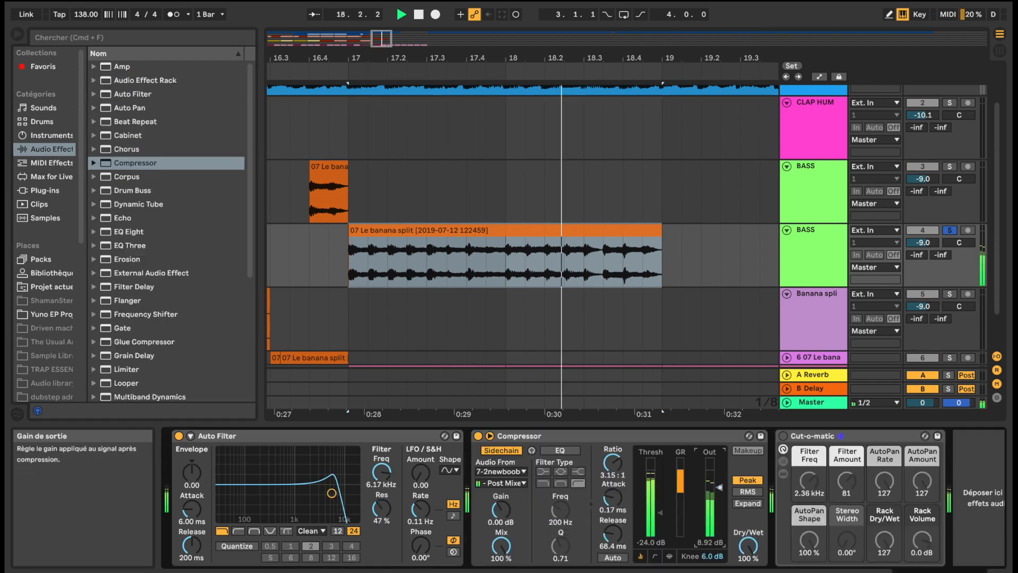
right_click(806, 479)
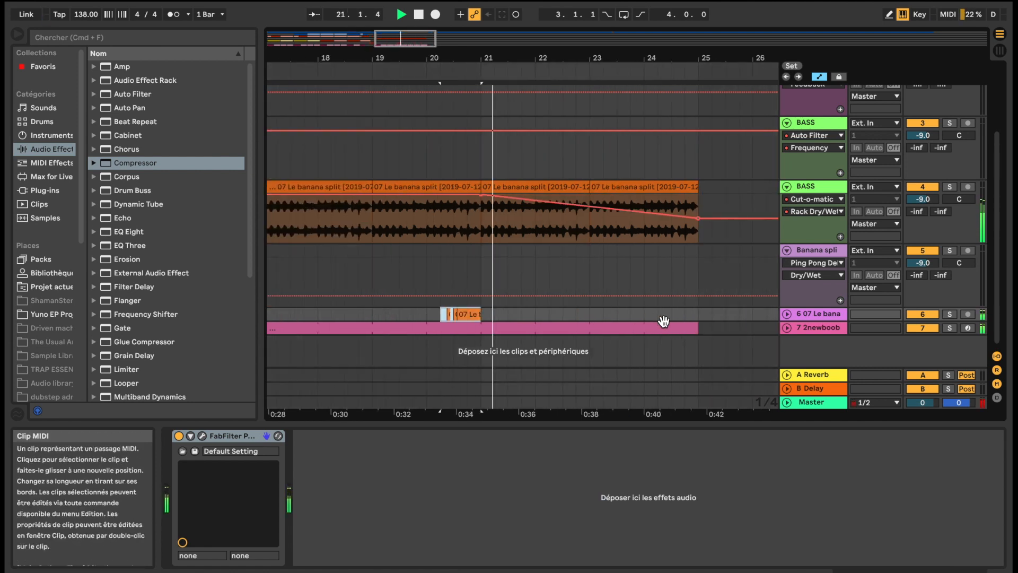
Move the chopped fragments before bars 21 and 25 from track 6 up to the Banana split phone track
left_click(546, 314)
left_click_drag(541, 314, 553, 295)
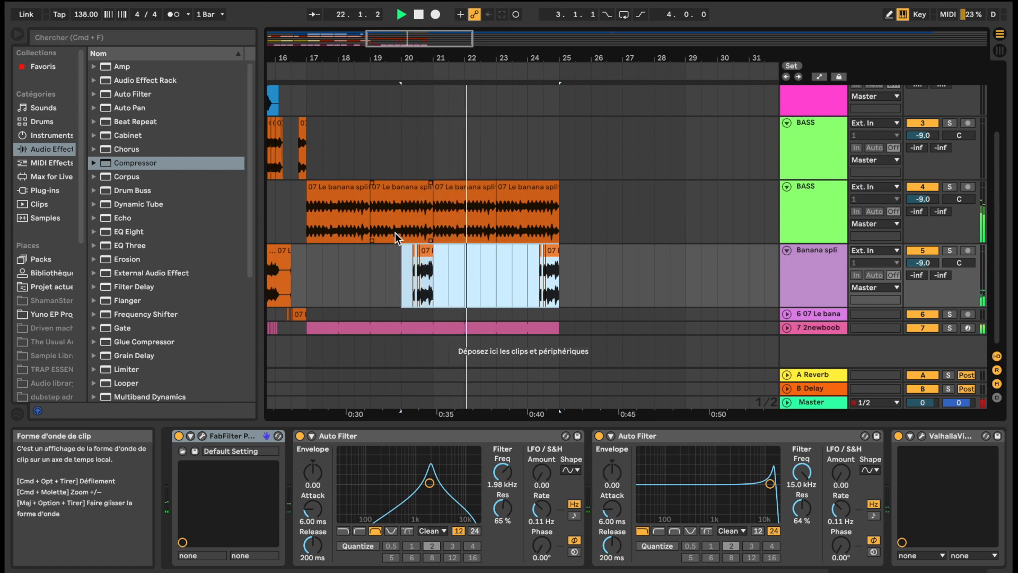
Load the u-he Diva synth and open its 1 BASS preset category
scroll(396, 232, "left", 1)
double_click(148, 241)
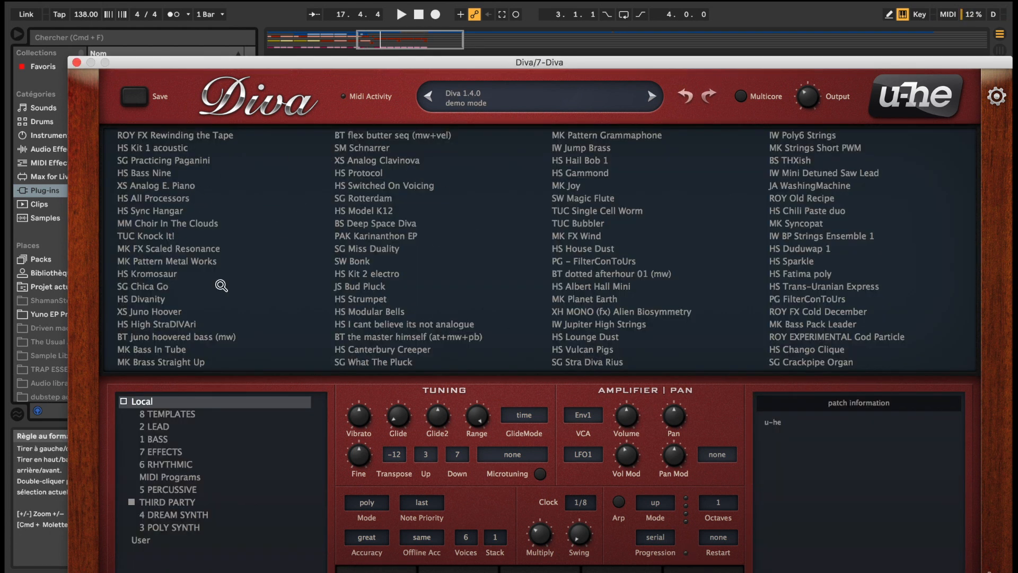
left_click(158, 439)
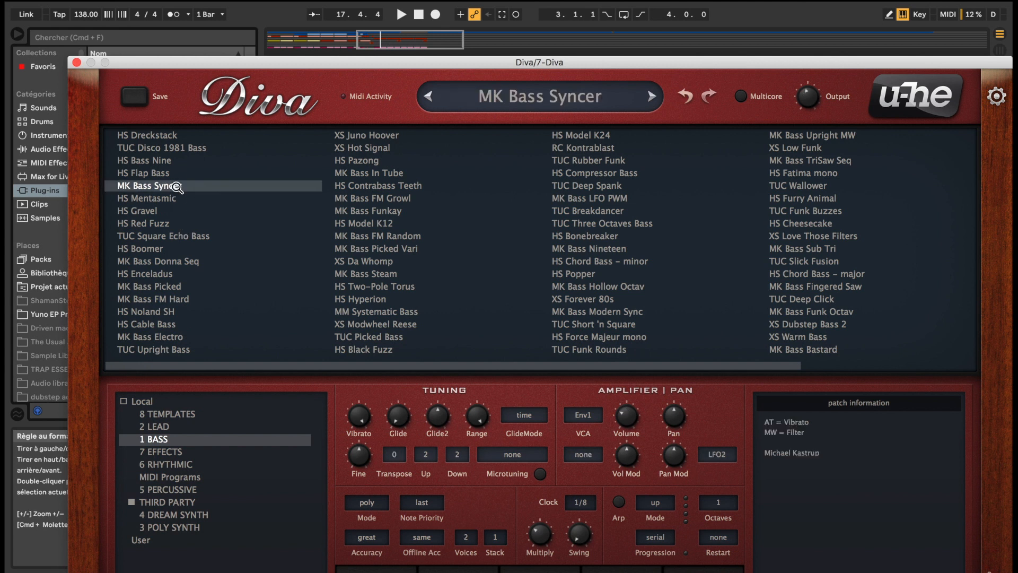
Record a MIDI bass part on the 7 Diva track starting at bar 17
left_click(435, 14)
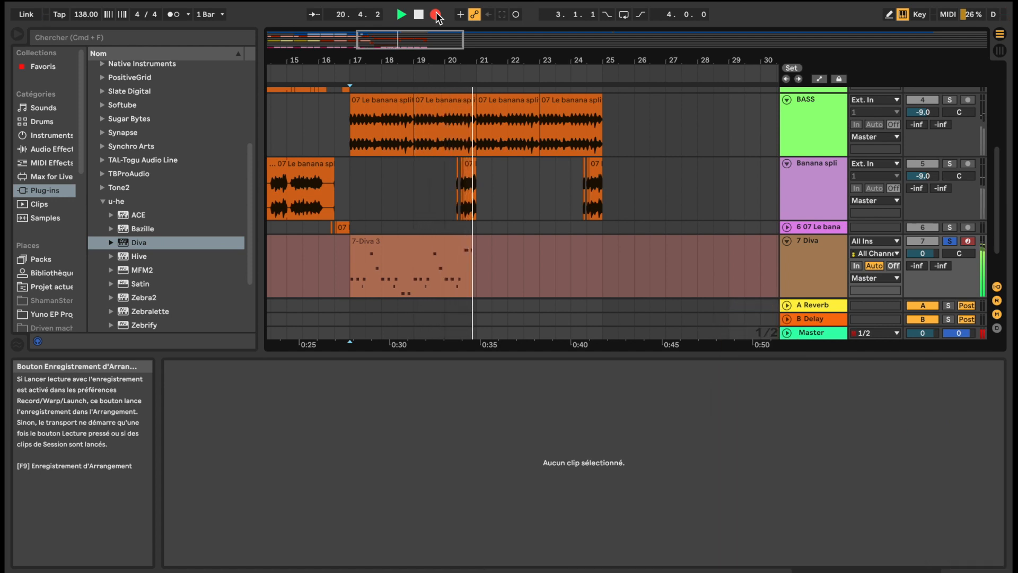
left_click(437, 15)
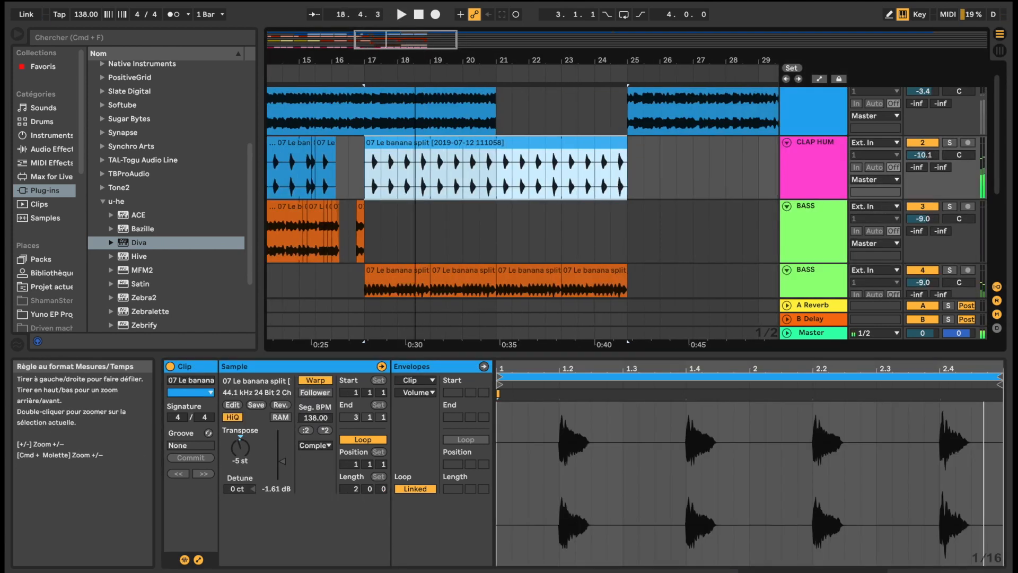
Reverse a short fragment of the CLAP HUM loop around bar 19 and play it back
left_click(445, 156)
left_click_drag(444, 155, 420, 156)
left_click(280, 417)
left_click(281, 405)
key("space")
key("space")
scroll(427, 151, "left", 1)
left_click(457, 157)
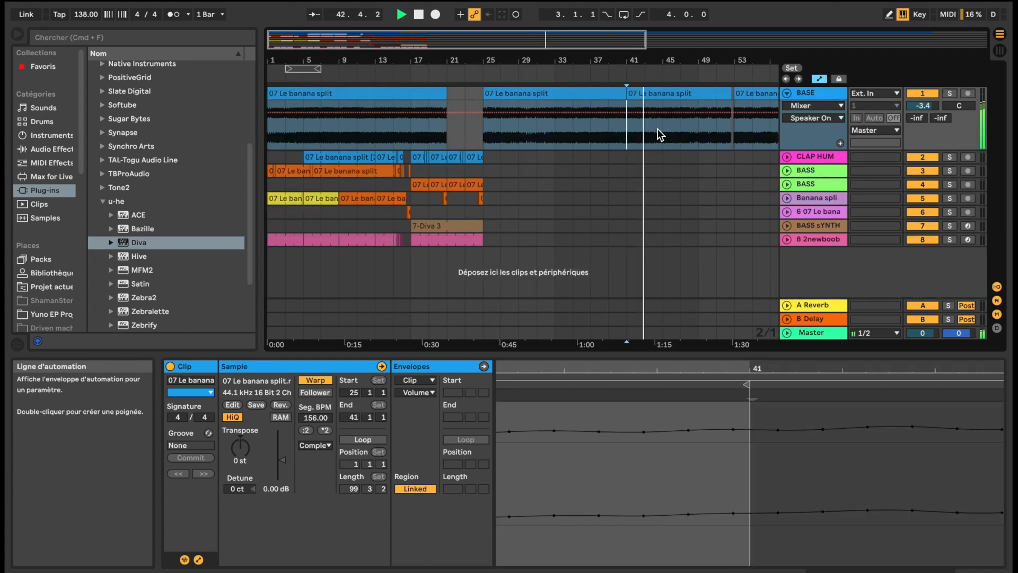
Remove the BASE section after bar 41 and select the Snare glitched note just after beat 1.4 in the drum clip
left_click(634, 130)
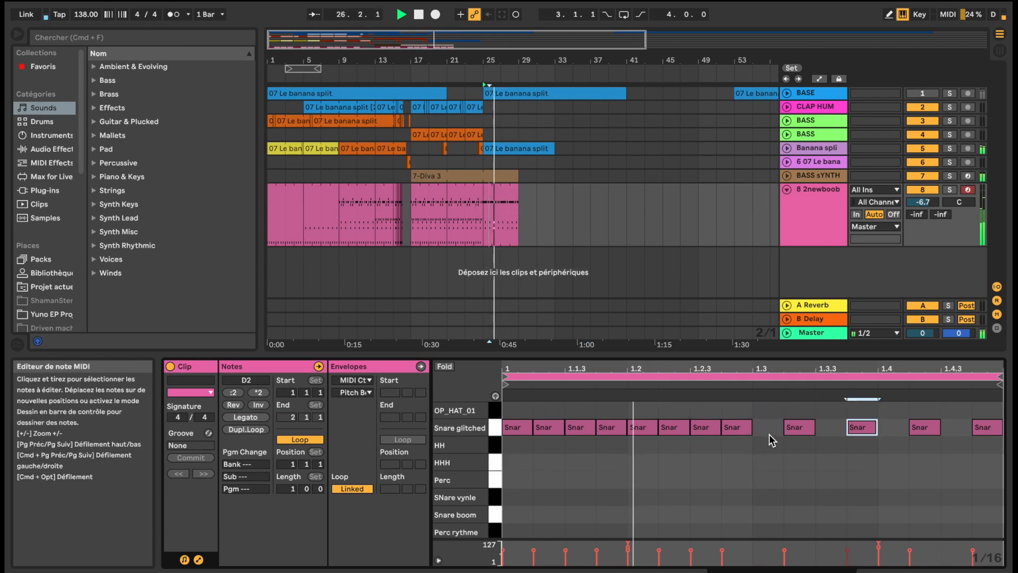
left_click(929, 422)
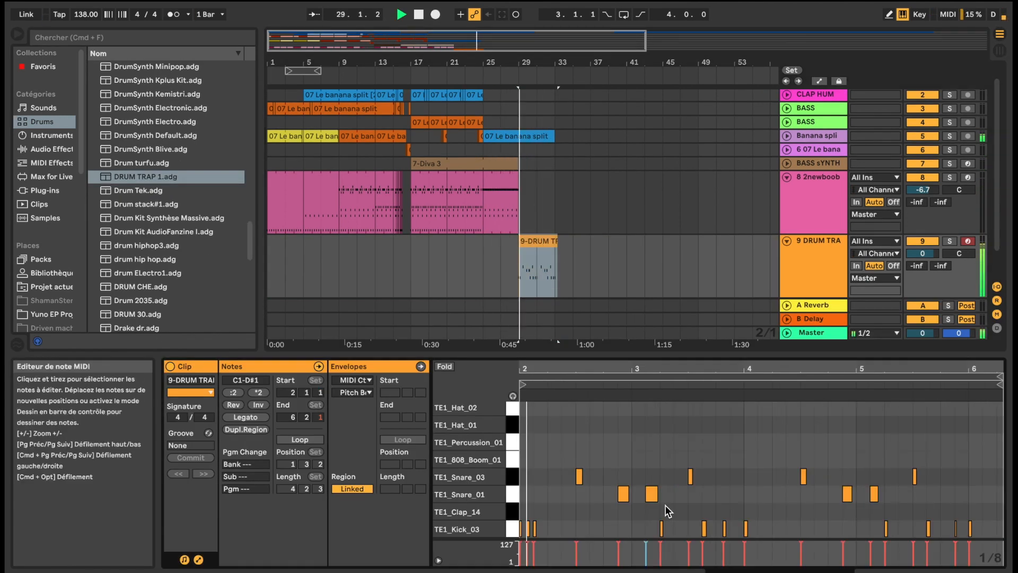
Turn on looping for the 9-DRUM TRAP clip at bar 29 and choose Transpose as its clip envelope parameter
scroll(612, 530, "up", 3)
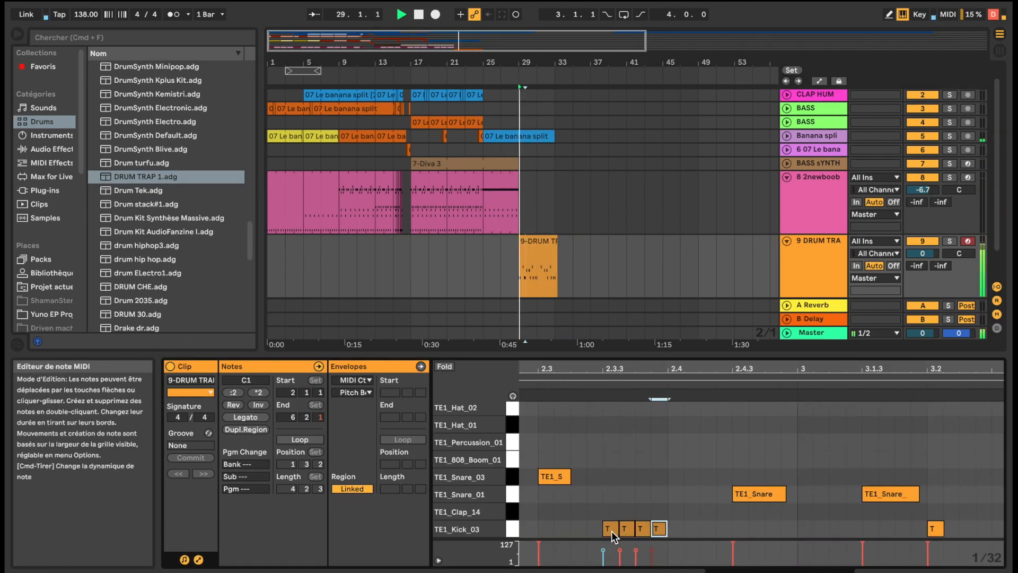
left_click(299, 440)
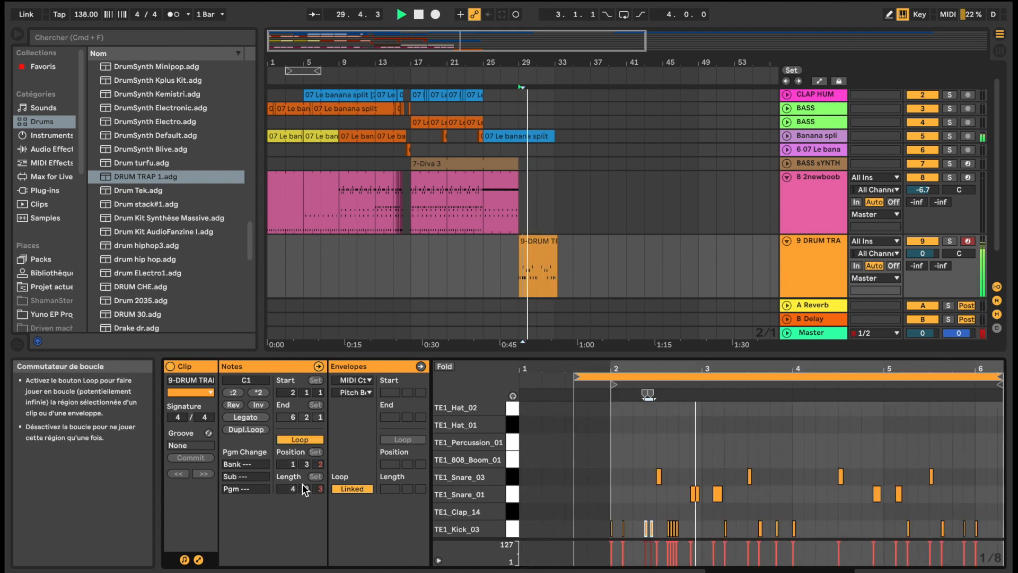
left_click(527, 243)
left_click(511, 514)
key("Up")
key("Up")
key("space")
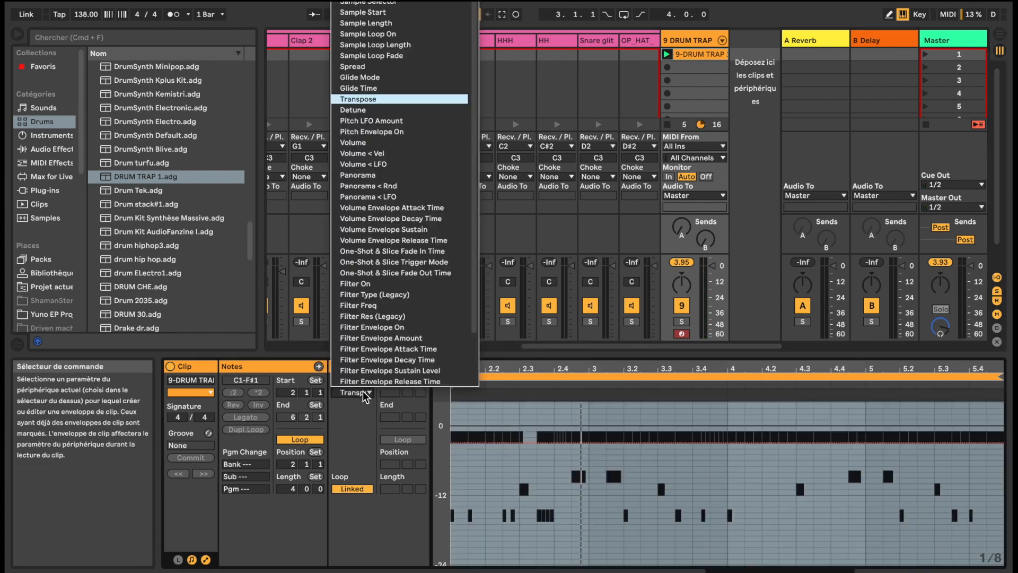
left_click(406, 96)
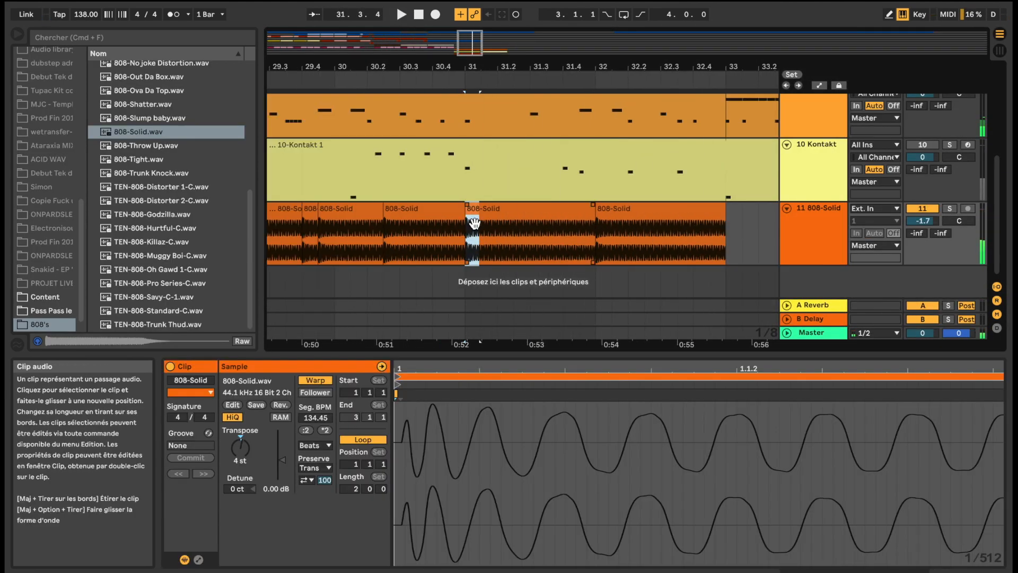
Select the 808-Solid clip that starts at bar 31
left_click(563, 243)
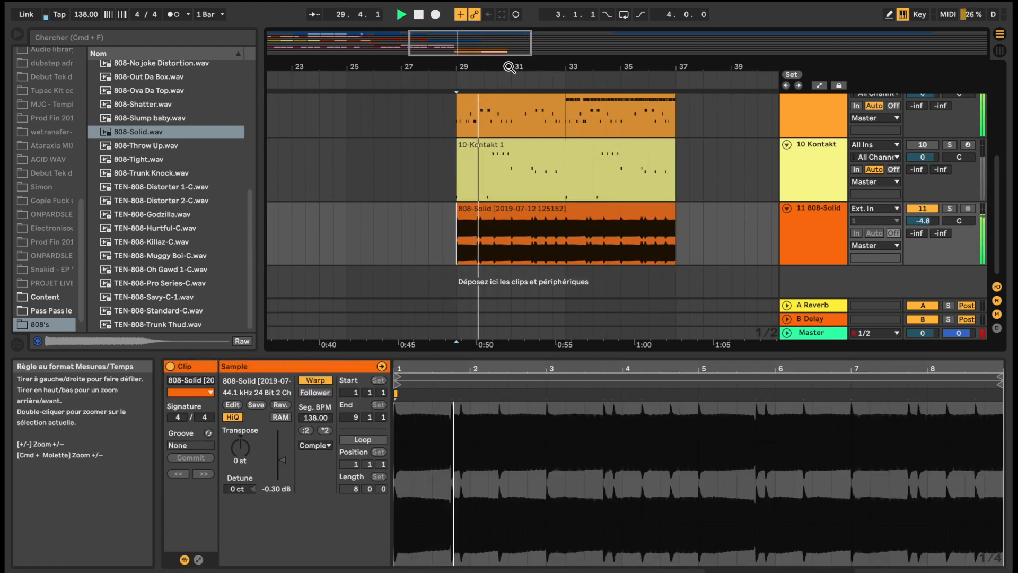
Paste the yellow 07 Le banana split clips at bar 33 on Banana split track 6
left_click_drag(509, 66, 517, 42)
scroll(590, 215, "up", 2)
scroll(590, 214, "up", 5)
scroll(590, 214, "left", 1)
scroll(590, 215, "down", 6)
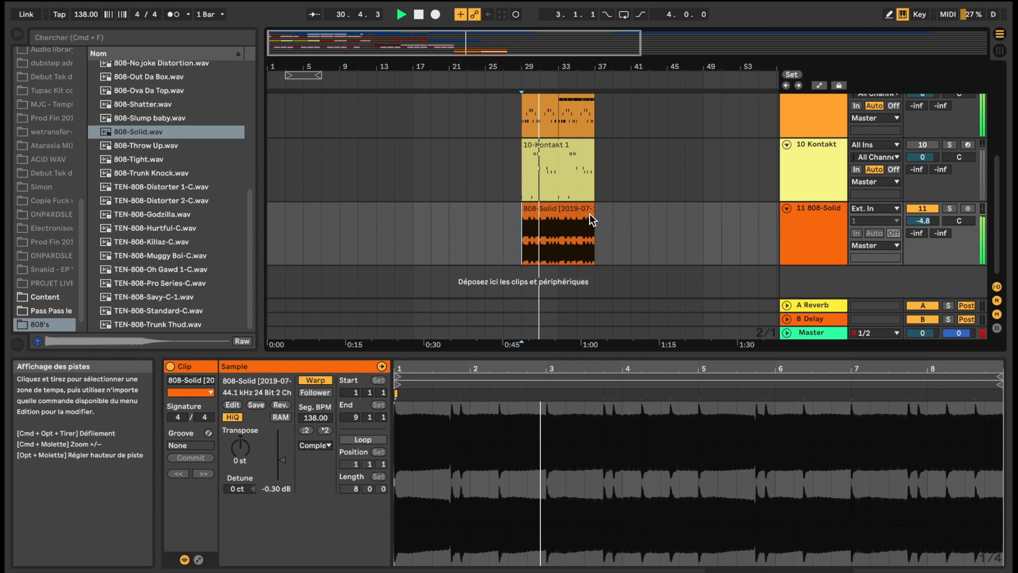
scroll(590, 214, "up", 2)
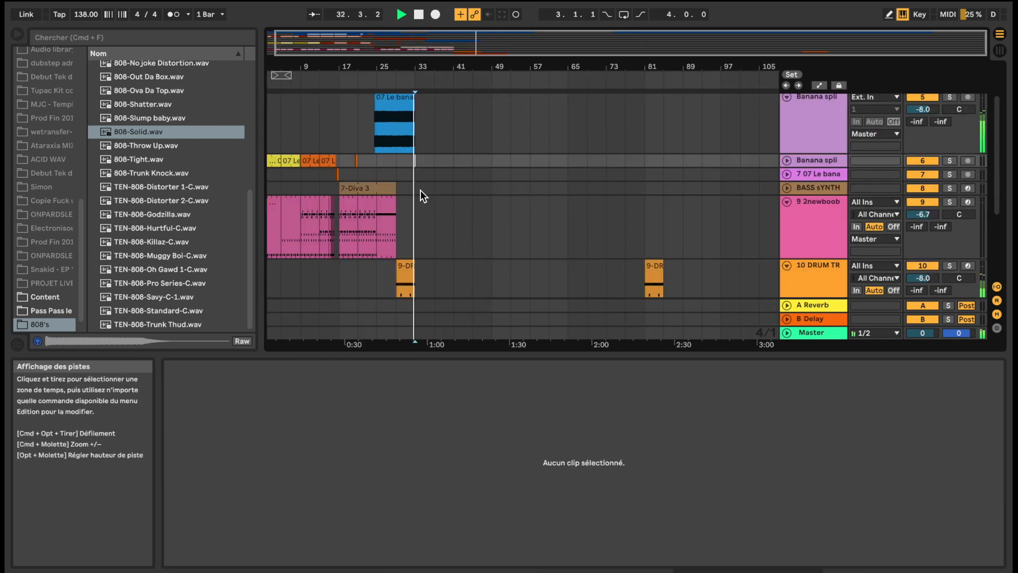
key("super+v")
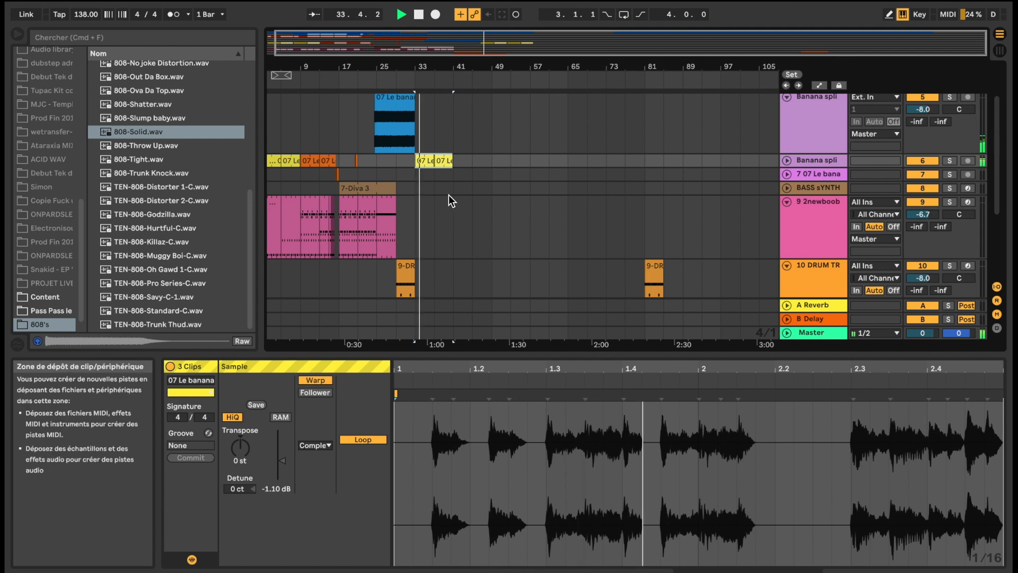
scroll(449, 196, "up", 2)
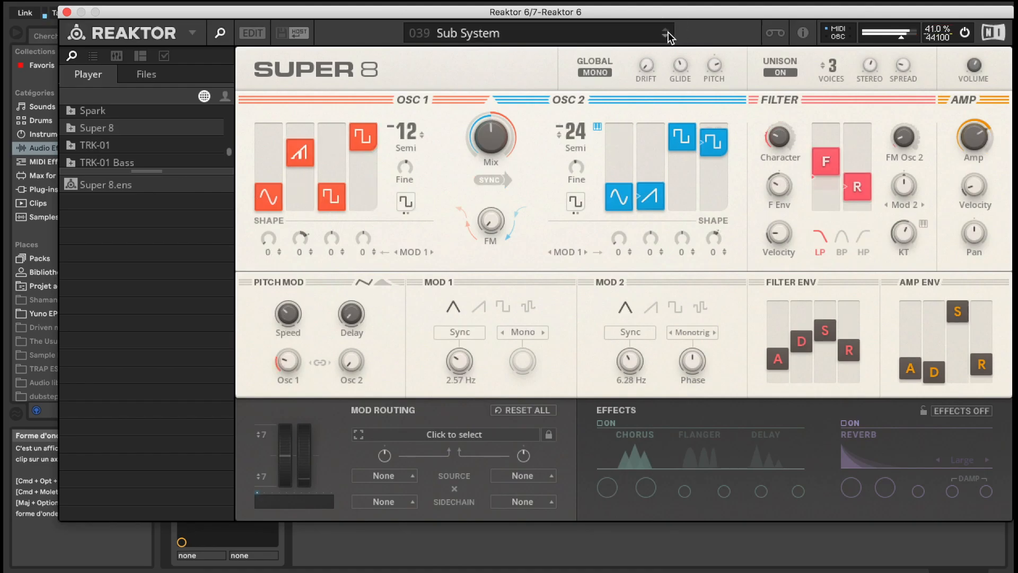
Load the Killa Sweep preset in Reaktor's Super 8 and open the options of the Reaktor 6 track
left_click(668, 32)
left_click(667, 32)
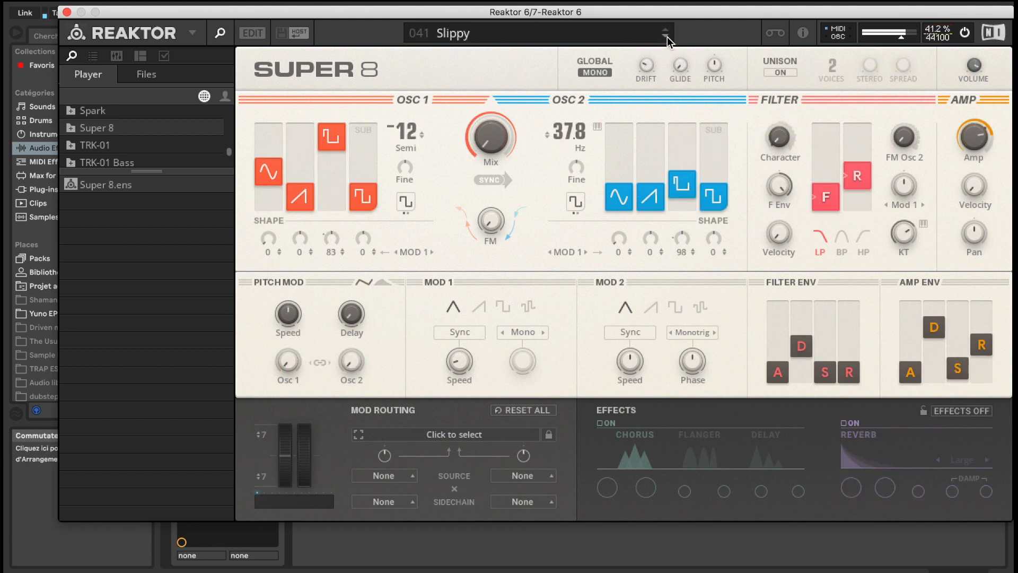
left_click(667, 36)
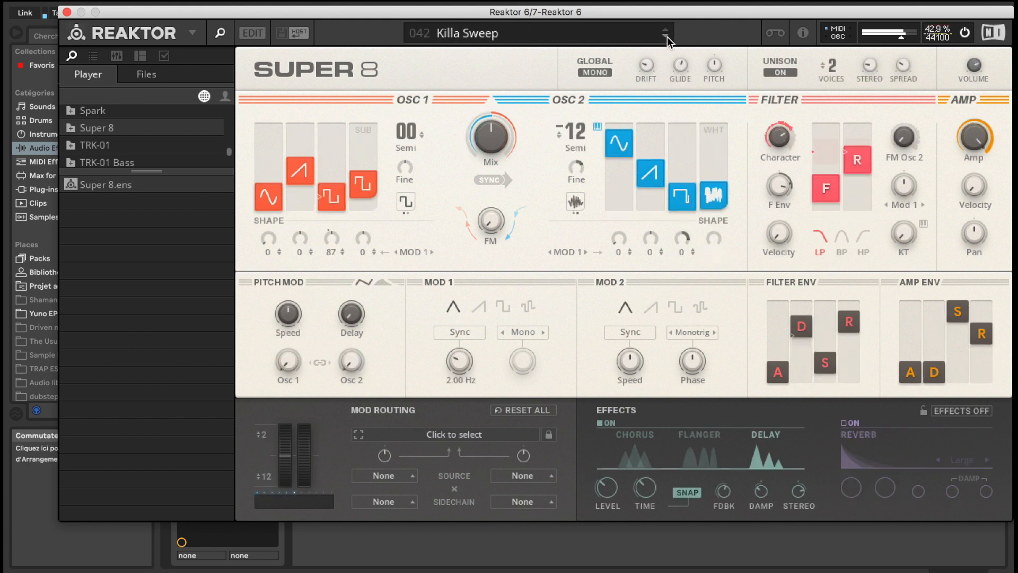
left_click(67, 12)
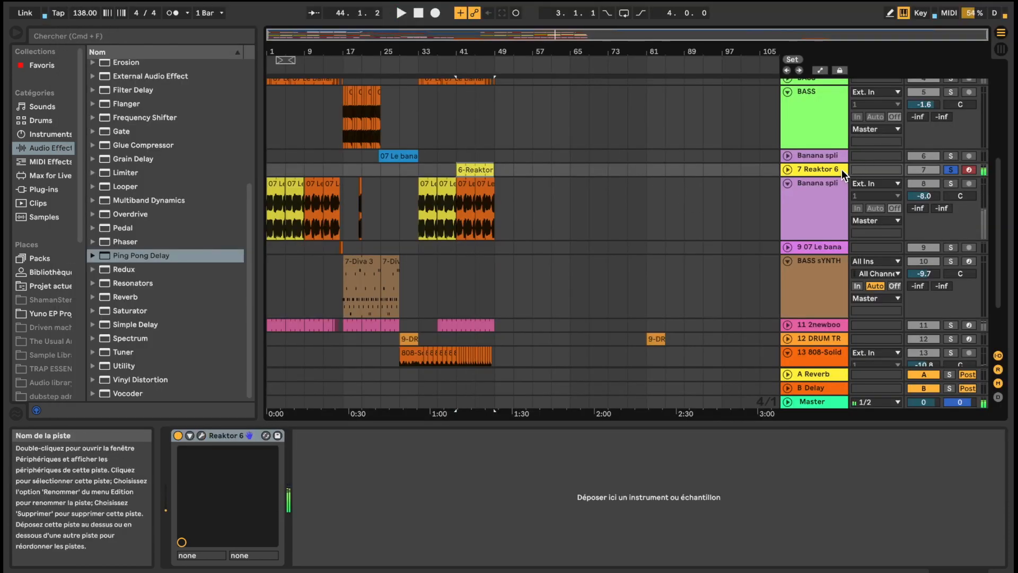
right_click(823, 169)
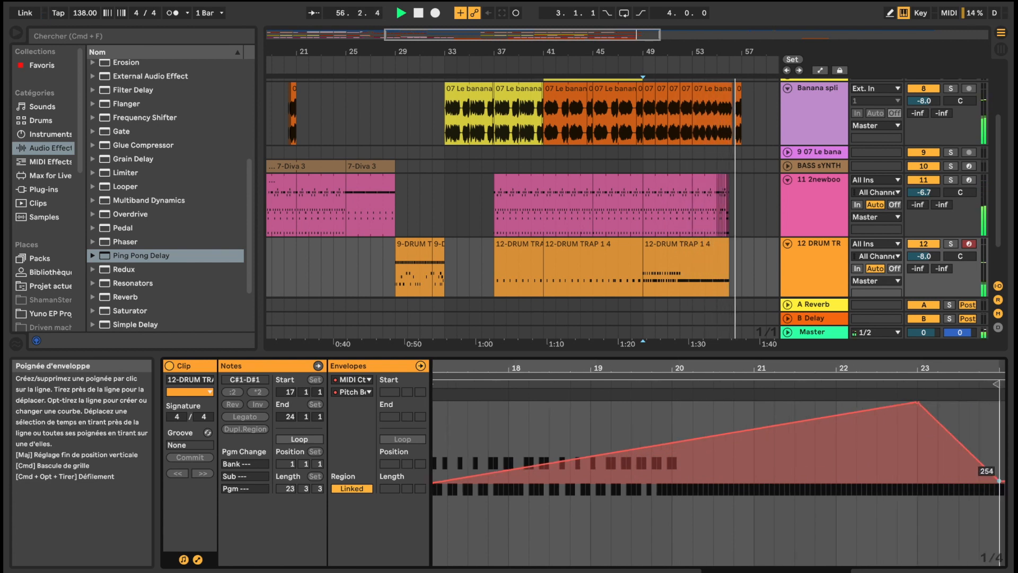
Lower the last point of the Pitch Bend envelope in the final 12-DRUM TRAP clip
left_click_drag(1000, 488, 1000, 490)
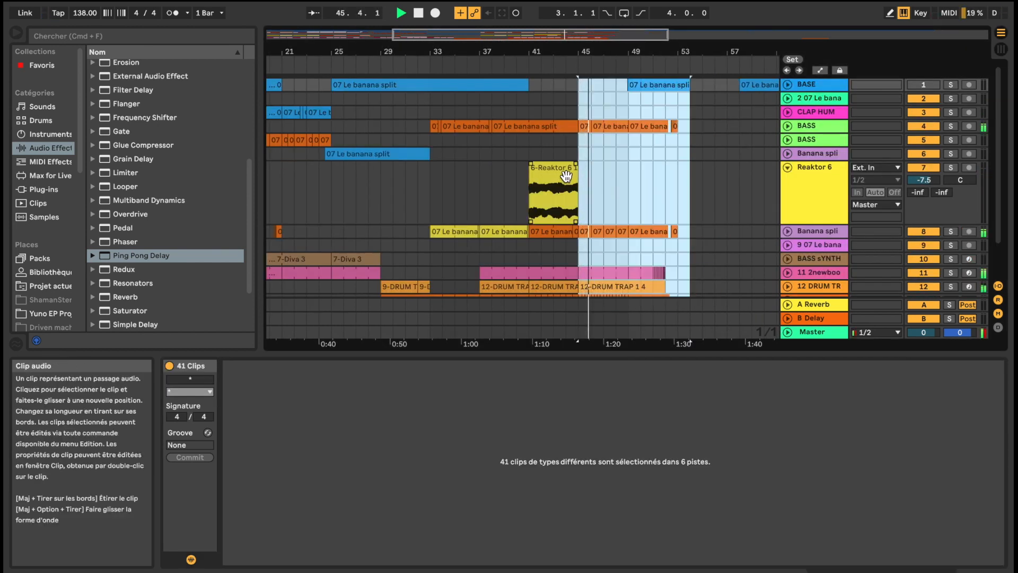
Deselect the clips, unfold the 12 DRUM TRAP track and place the insert marker on it just before bar 37
left_click(565, 153)
scroll(578, 191, "down", 3)
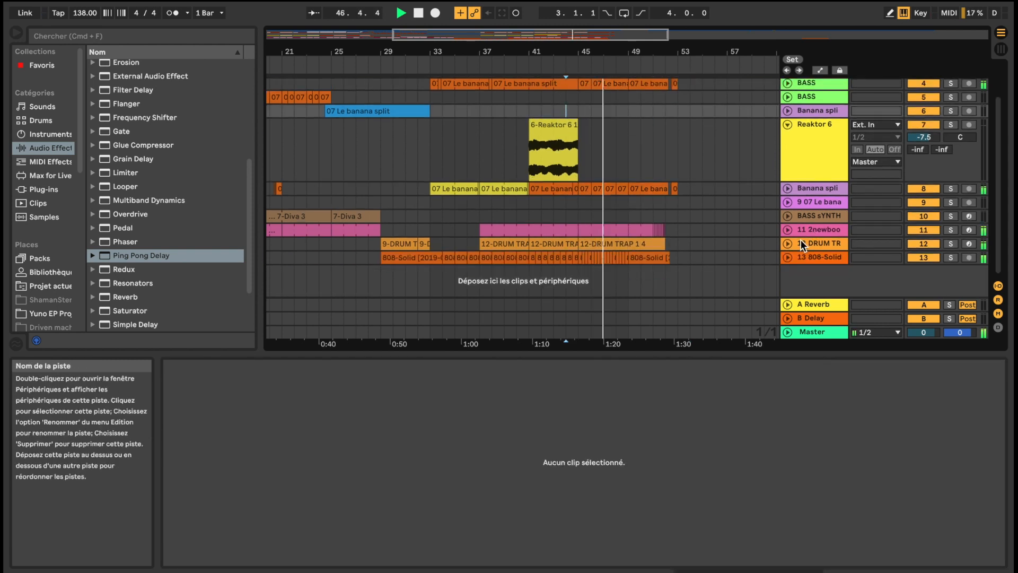
left_click(787, 243)
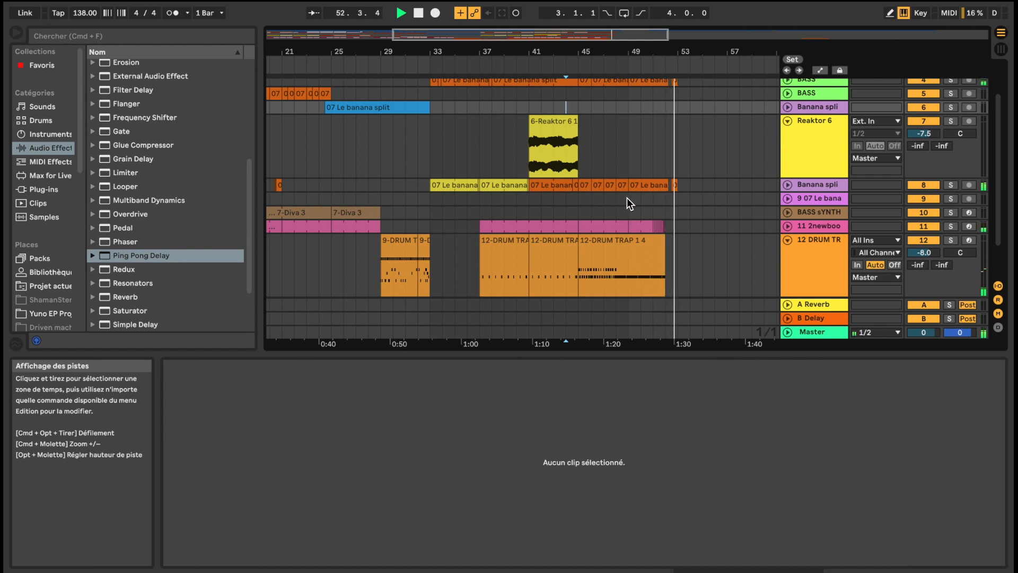
left_click(476, 260)
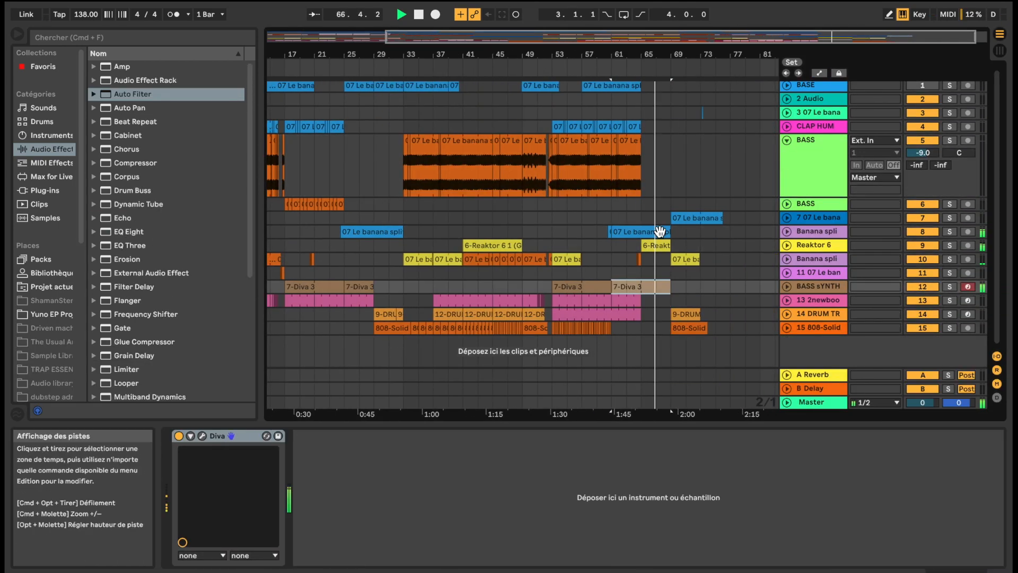
Place the insert marker near bar 66 on the BASS track and select the Siren Bullet.wav sample
left_click(657, 147)
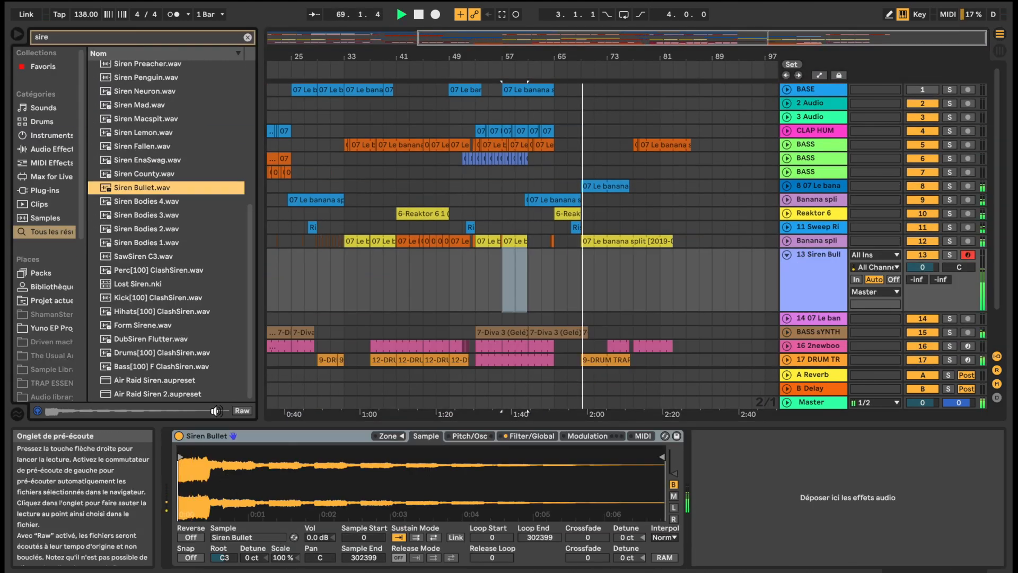
left_click(127, 192)
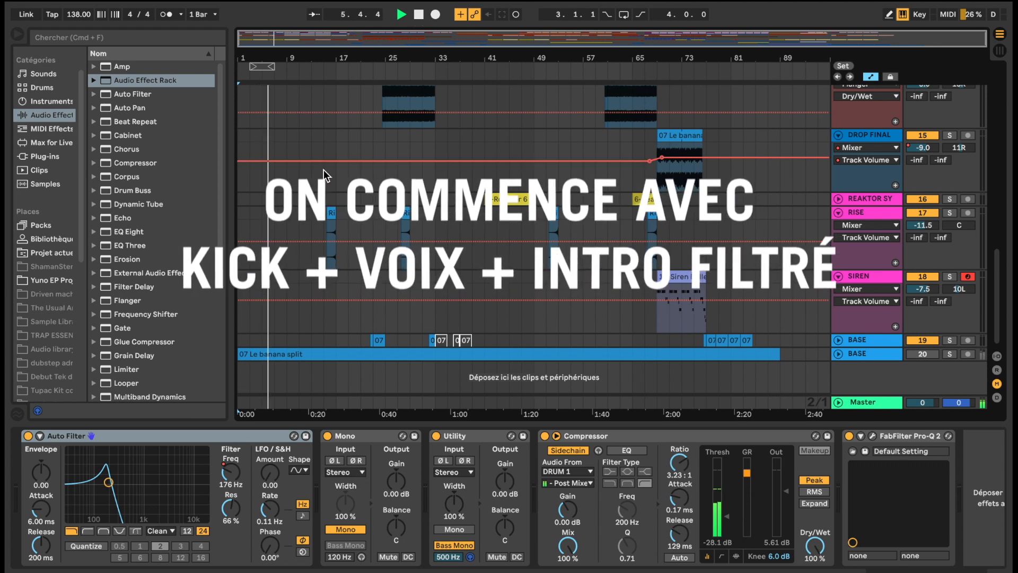
Examine the playing arrangement from the filtered intro to about bar 35, following the DRUM, CLAP, 808 and BASSLINE tracks
scroll(323, 170, "up", 15)
left_click_drag(276, 58, 289, 109)
scroll(350, 147, "down", 2)
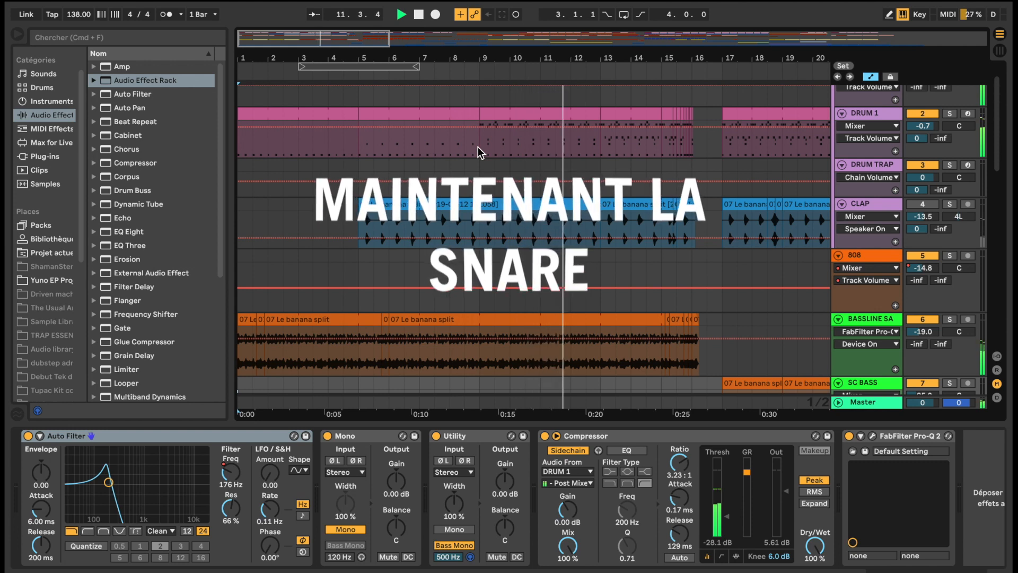
scroll(478, 147, "up", 2)
scroll(478, 148, "right", 4)
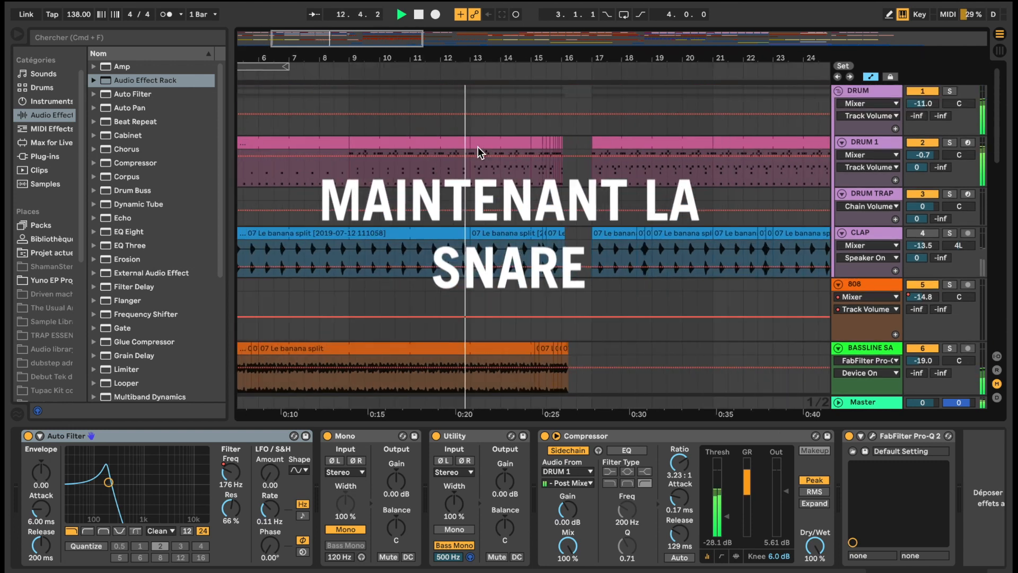
scroll(479, 148, "right", 3)
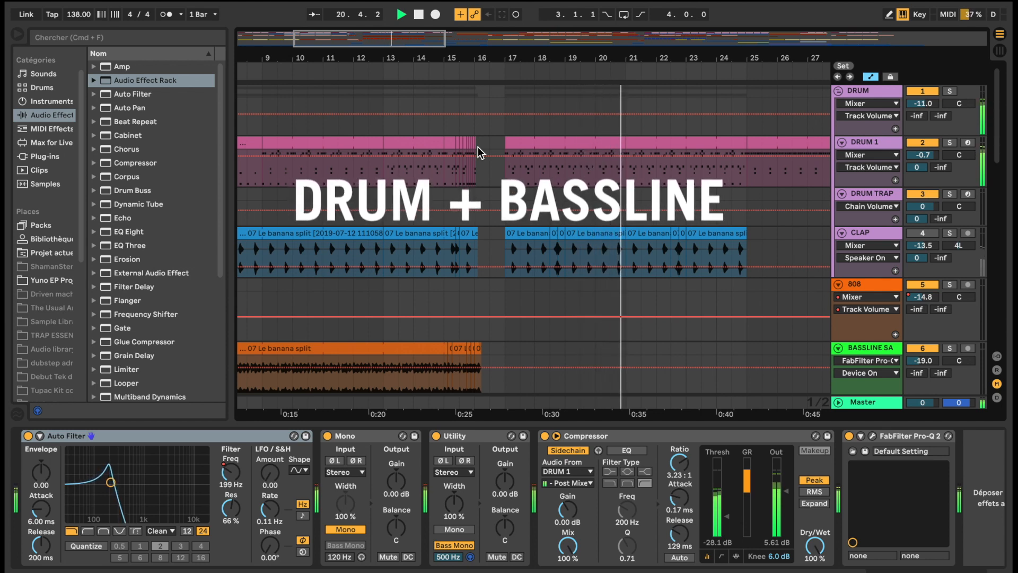
scroll(480, 147, "right", 8)
scroll(480, 147, "down", 1)
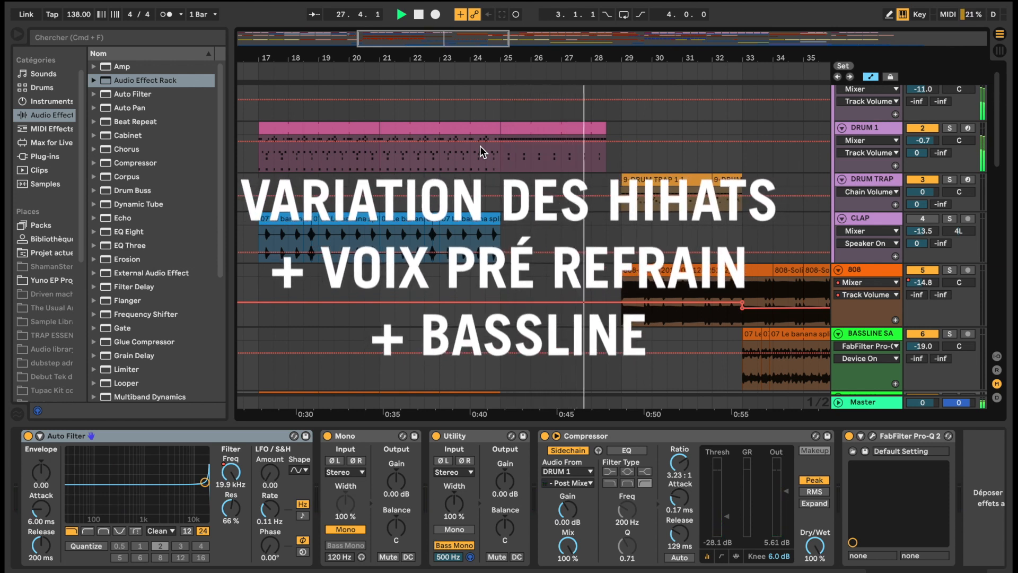
scroll(481, 149, "down", 5)
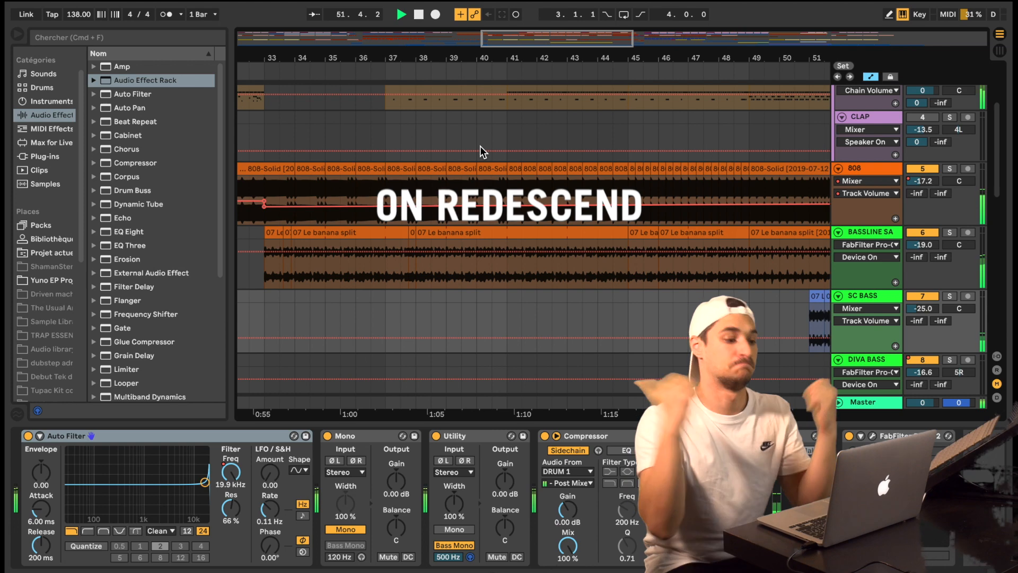
Examine the arrangement around bars 46 to 67 and open the 7-Diva 3 clip at bar 53 to inspect its transposition
scroll(483, 153, "right", 9)
scroll(483, 152, "down", 2)
scroll(482, 152, "left", 2)
scroll(482, 152, "up", 2)
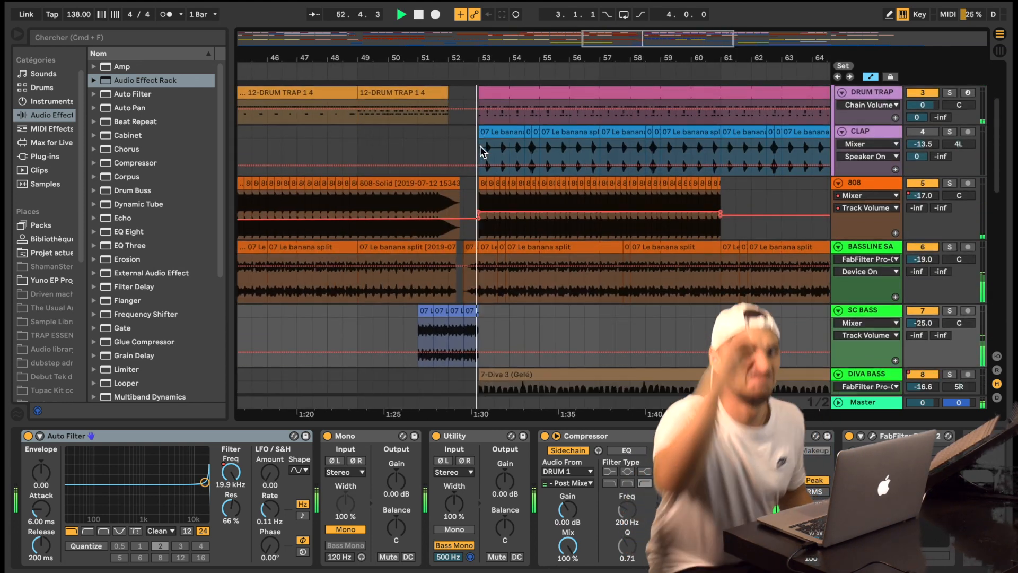
scroll(482, 152, "down", 3)
scroll(482, 152, "right", 2)
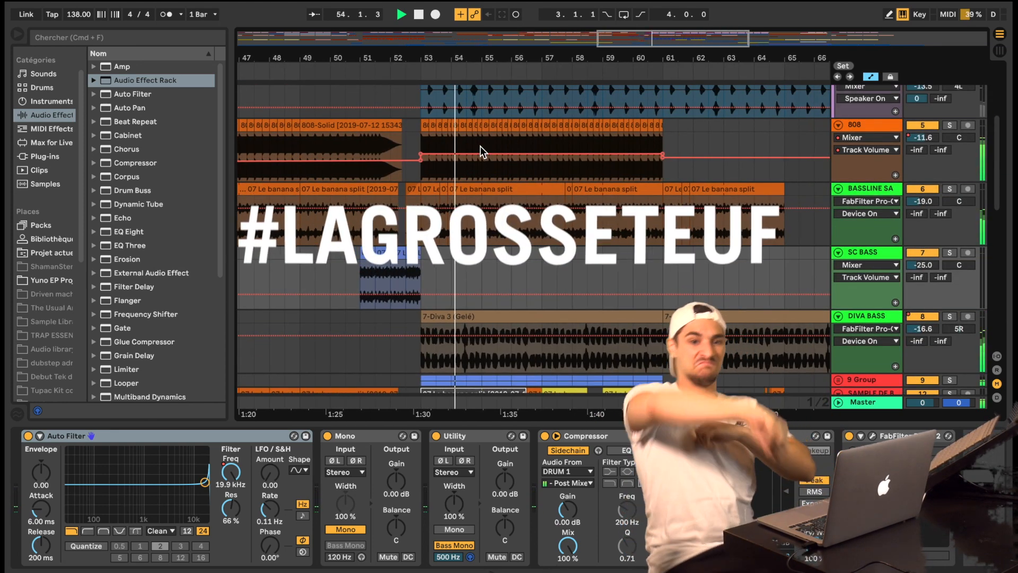
scroll(481, 153, "up", 3)
scroll(481, 152, "right", 1)
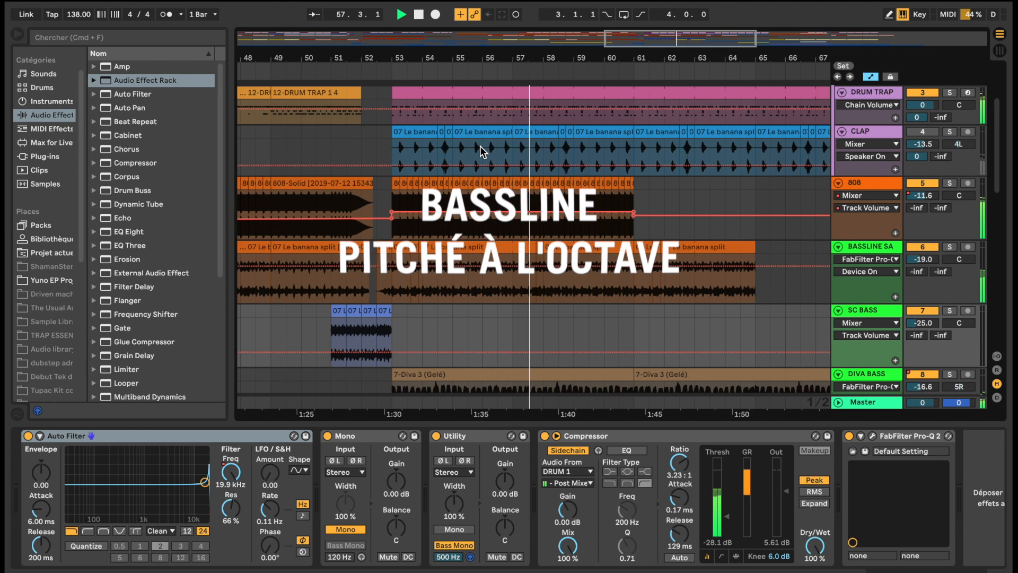
scroll(480, 146, "down", 3)
left_click(348, 378)
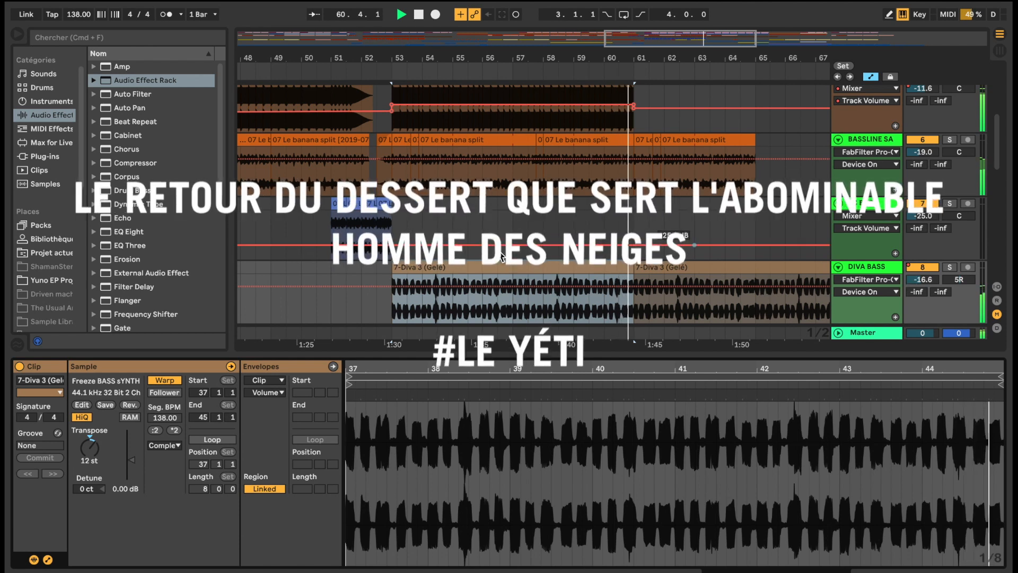
Lower the DROP FINAL track's volume automation point just before bar 70 to -8.0 dB
scroll(501, 257, "right", 5)
scroll(501, 257, "right", 2)
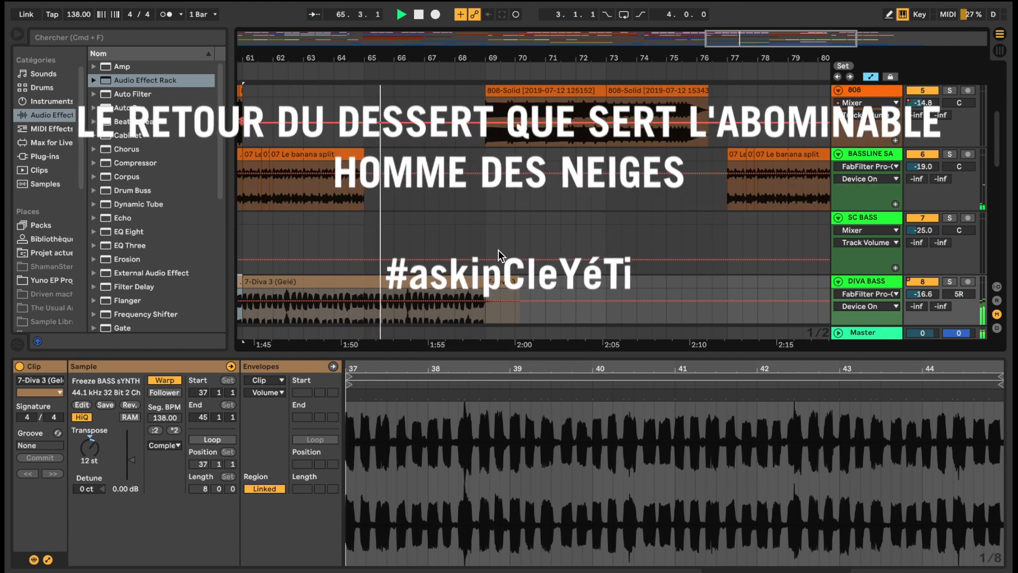
scroll(498, 249, "down", 3)
scroll(499, 250, "up", 5)
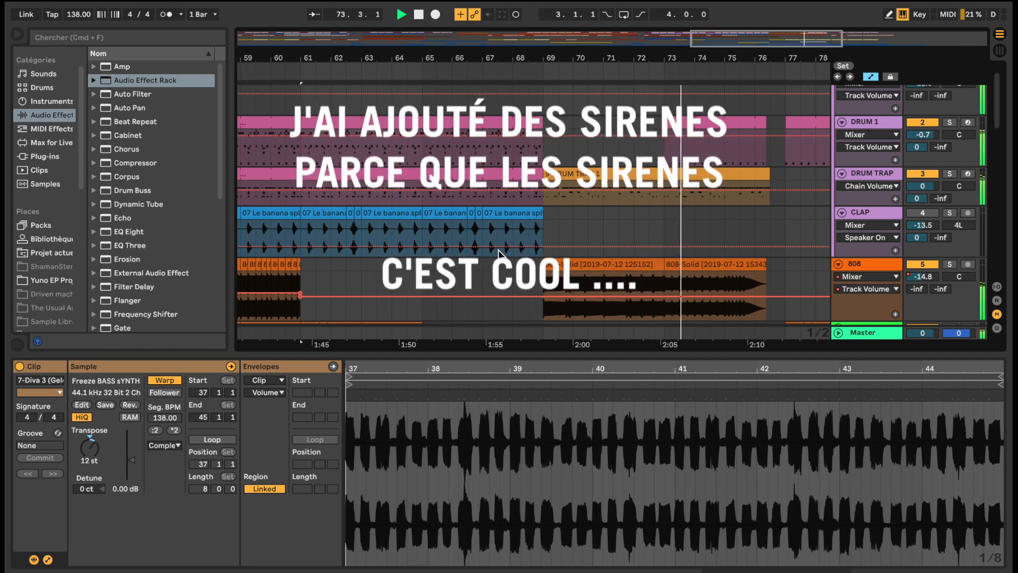
scroll(499, 244, "down", 5)
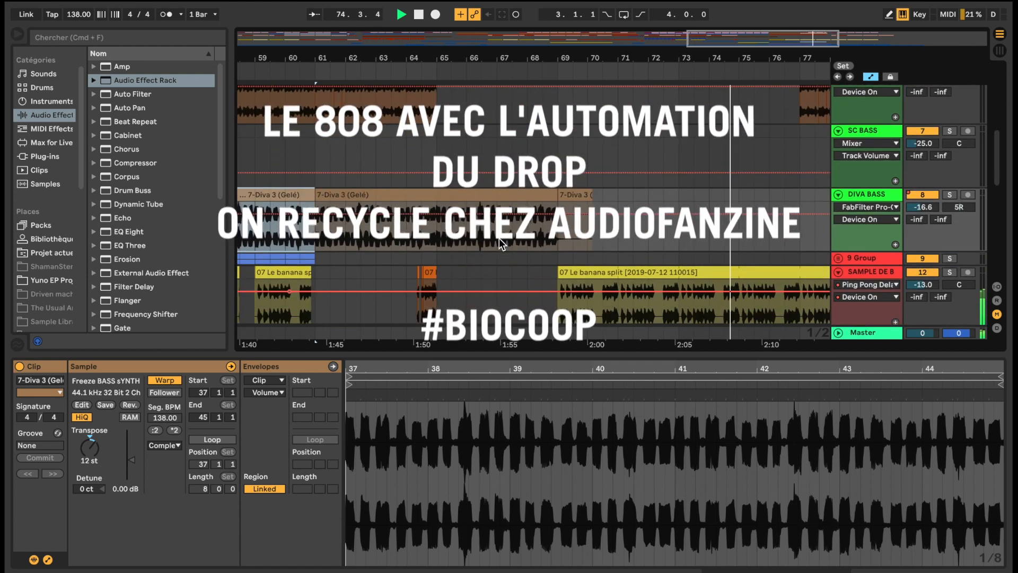
scroll(500, 241, "down", 5)
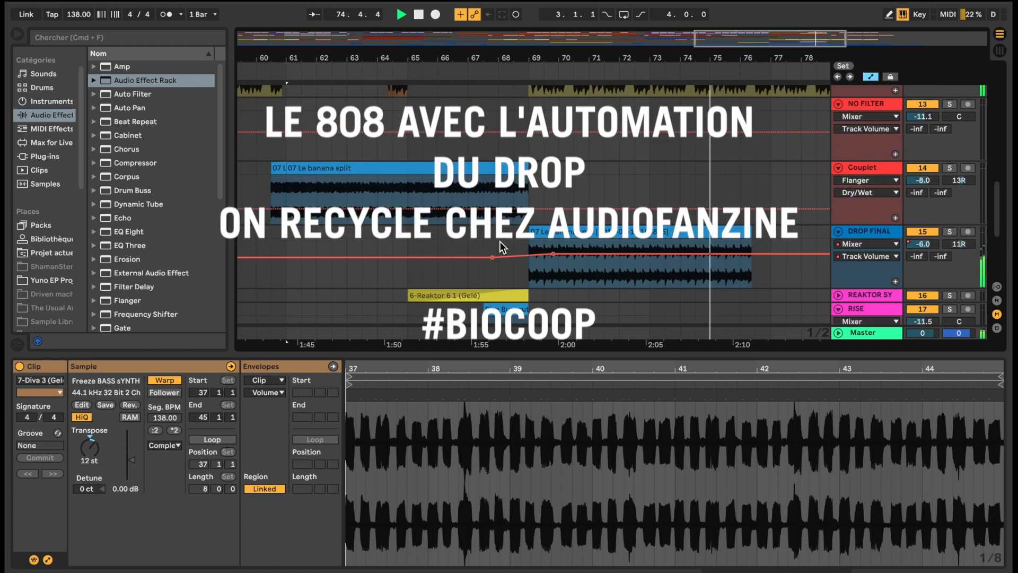
left_click(554, 257)
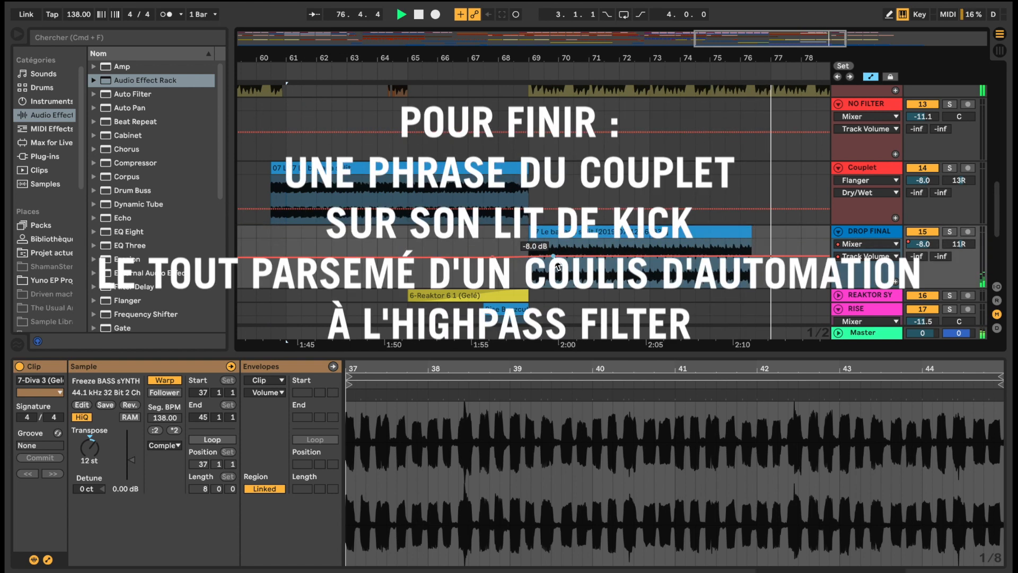
scroll(555, 260, "up", 4)
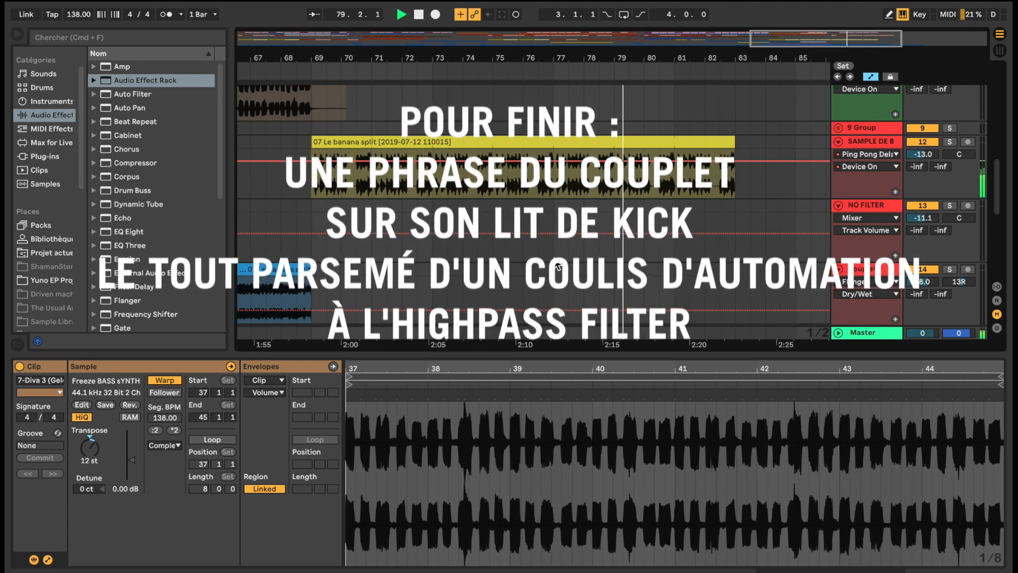
scroll(558, 267, "up", 3)
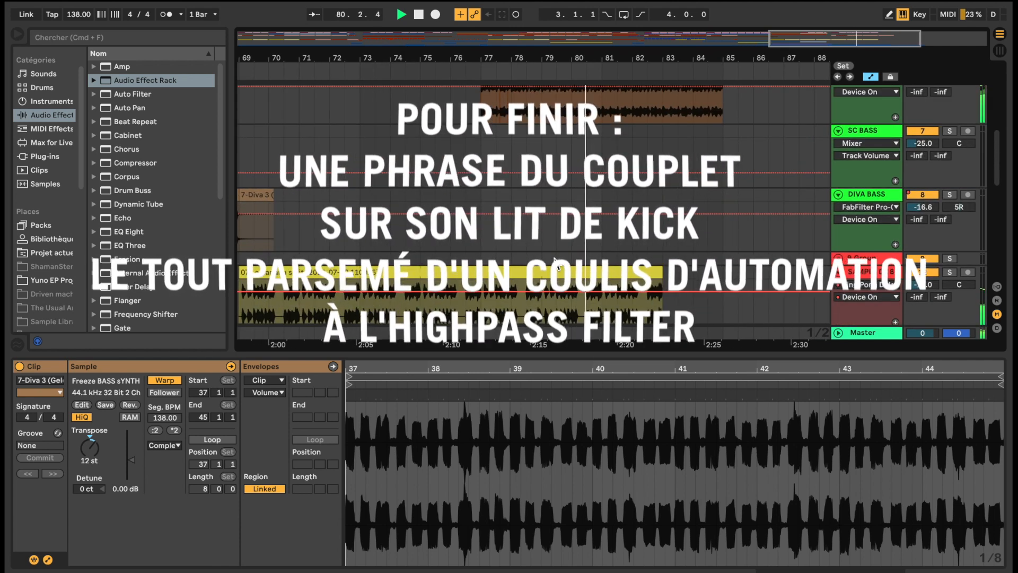